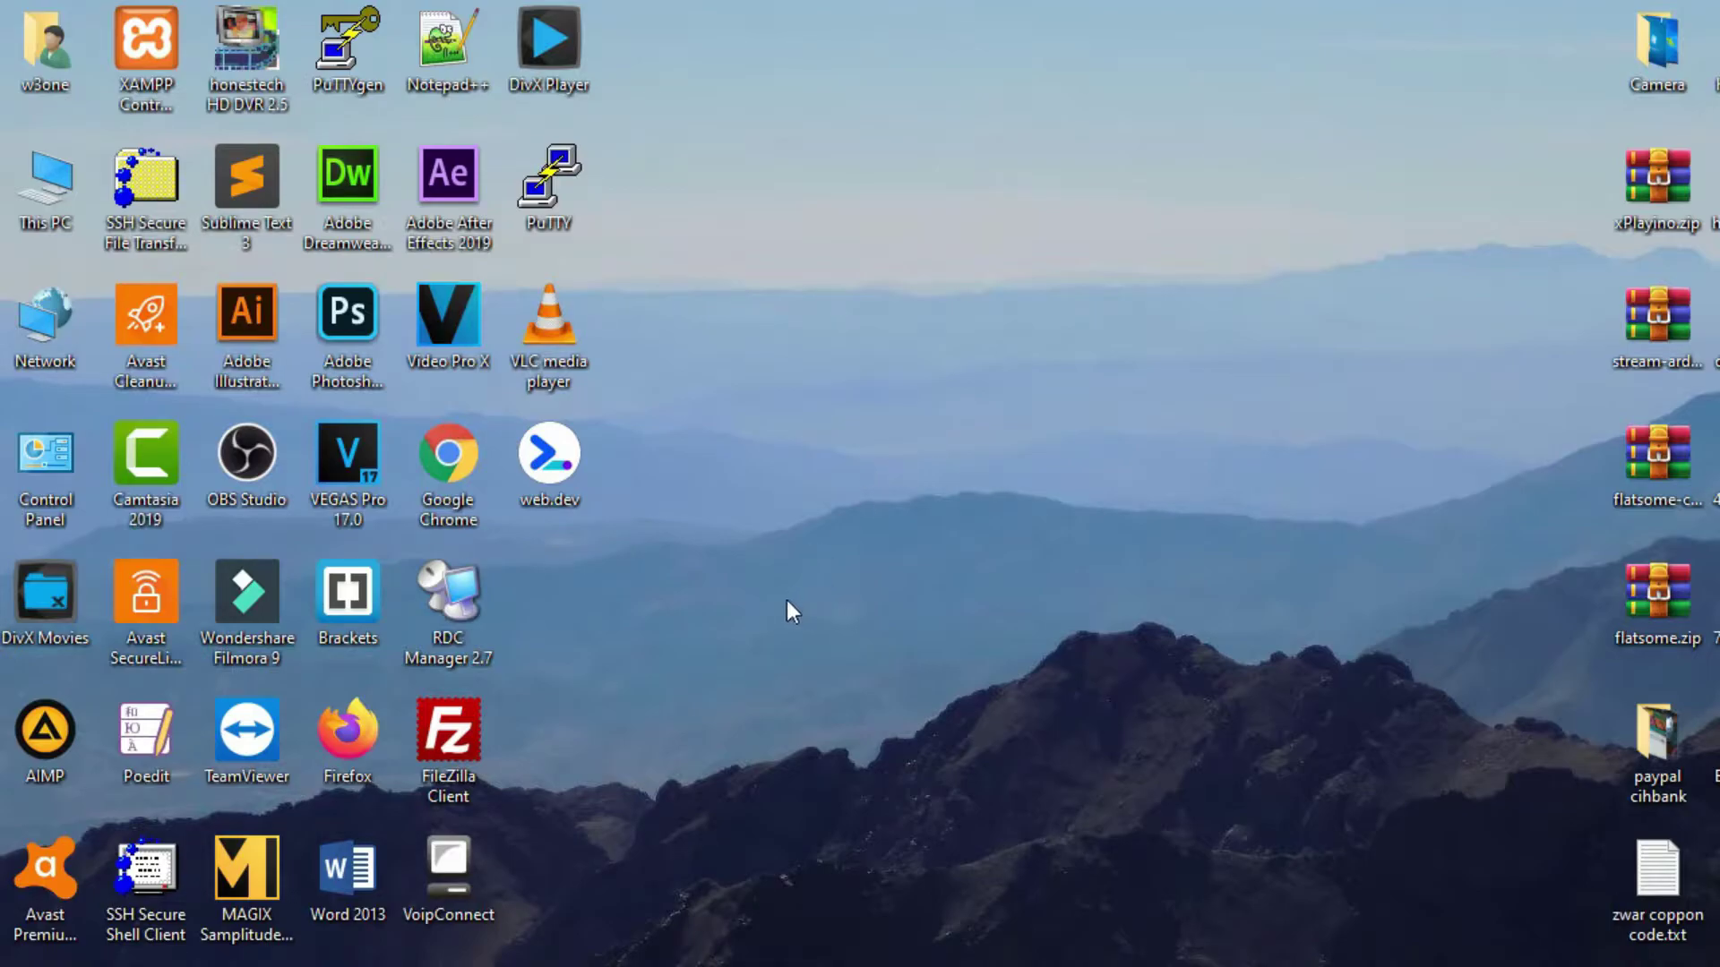
Open Local Disk (C:) from This PC to show its root folders.
double_click(50, 190)
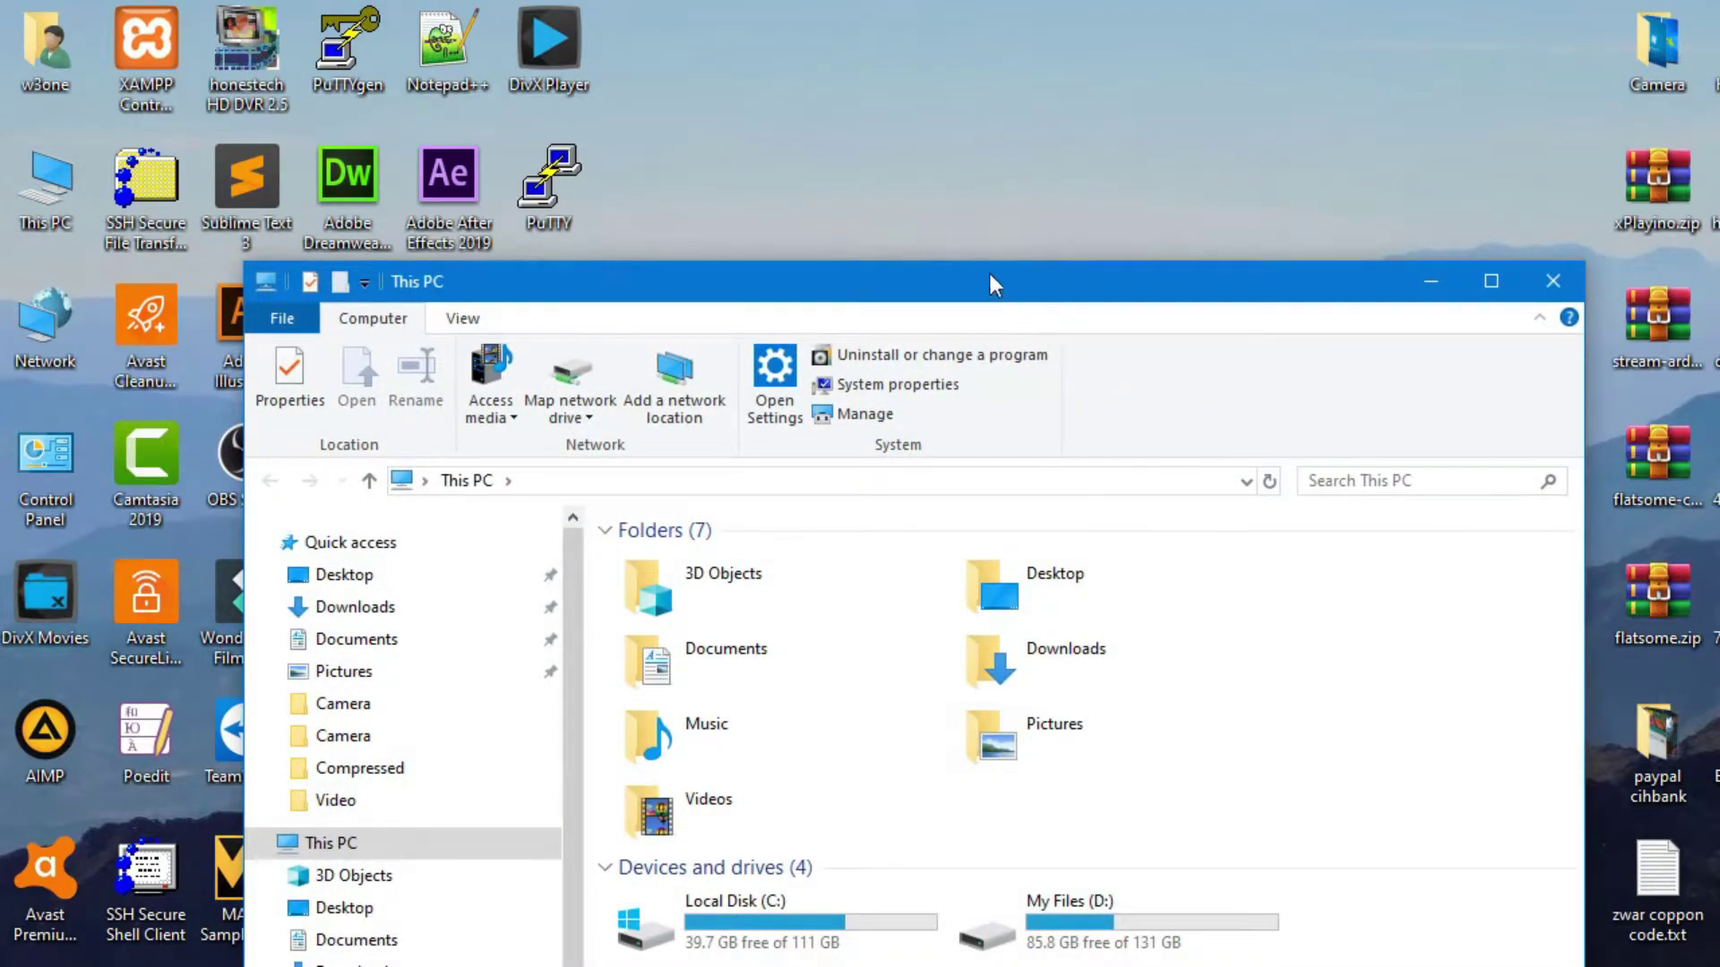
left_click_drag(988, 278, 954, 63)
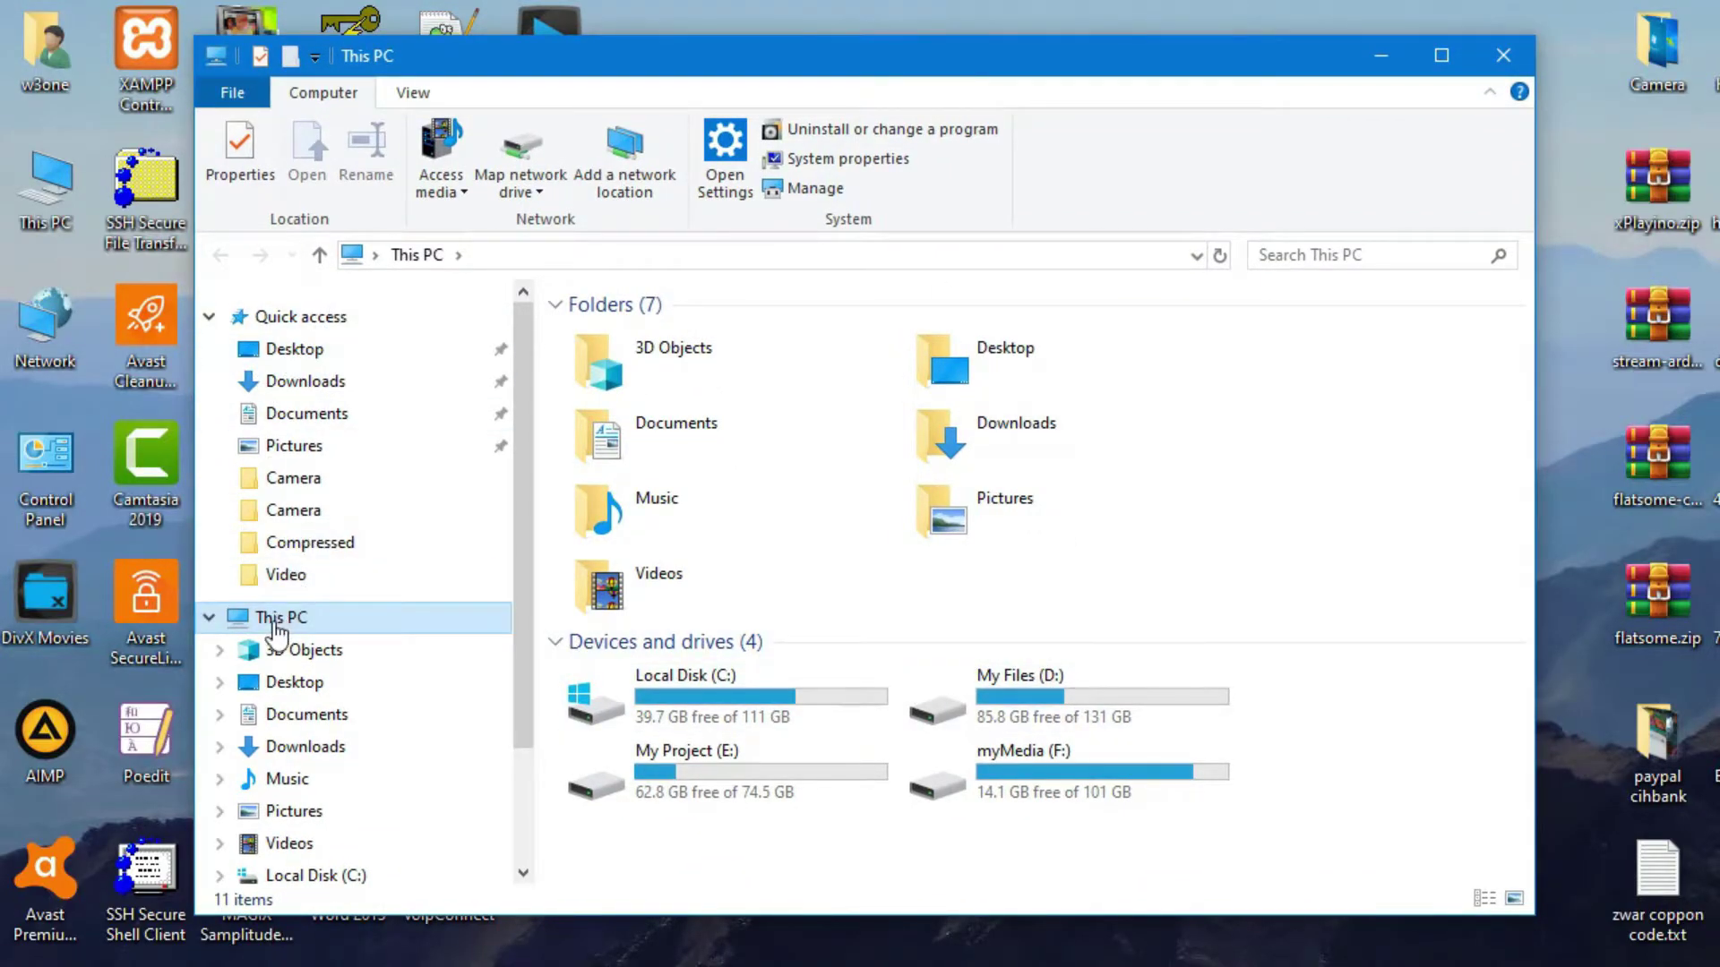
mouse_move(695, 686)
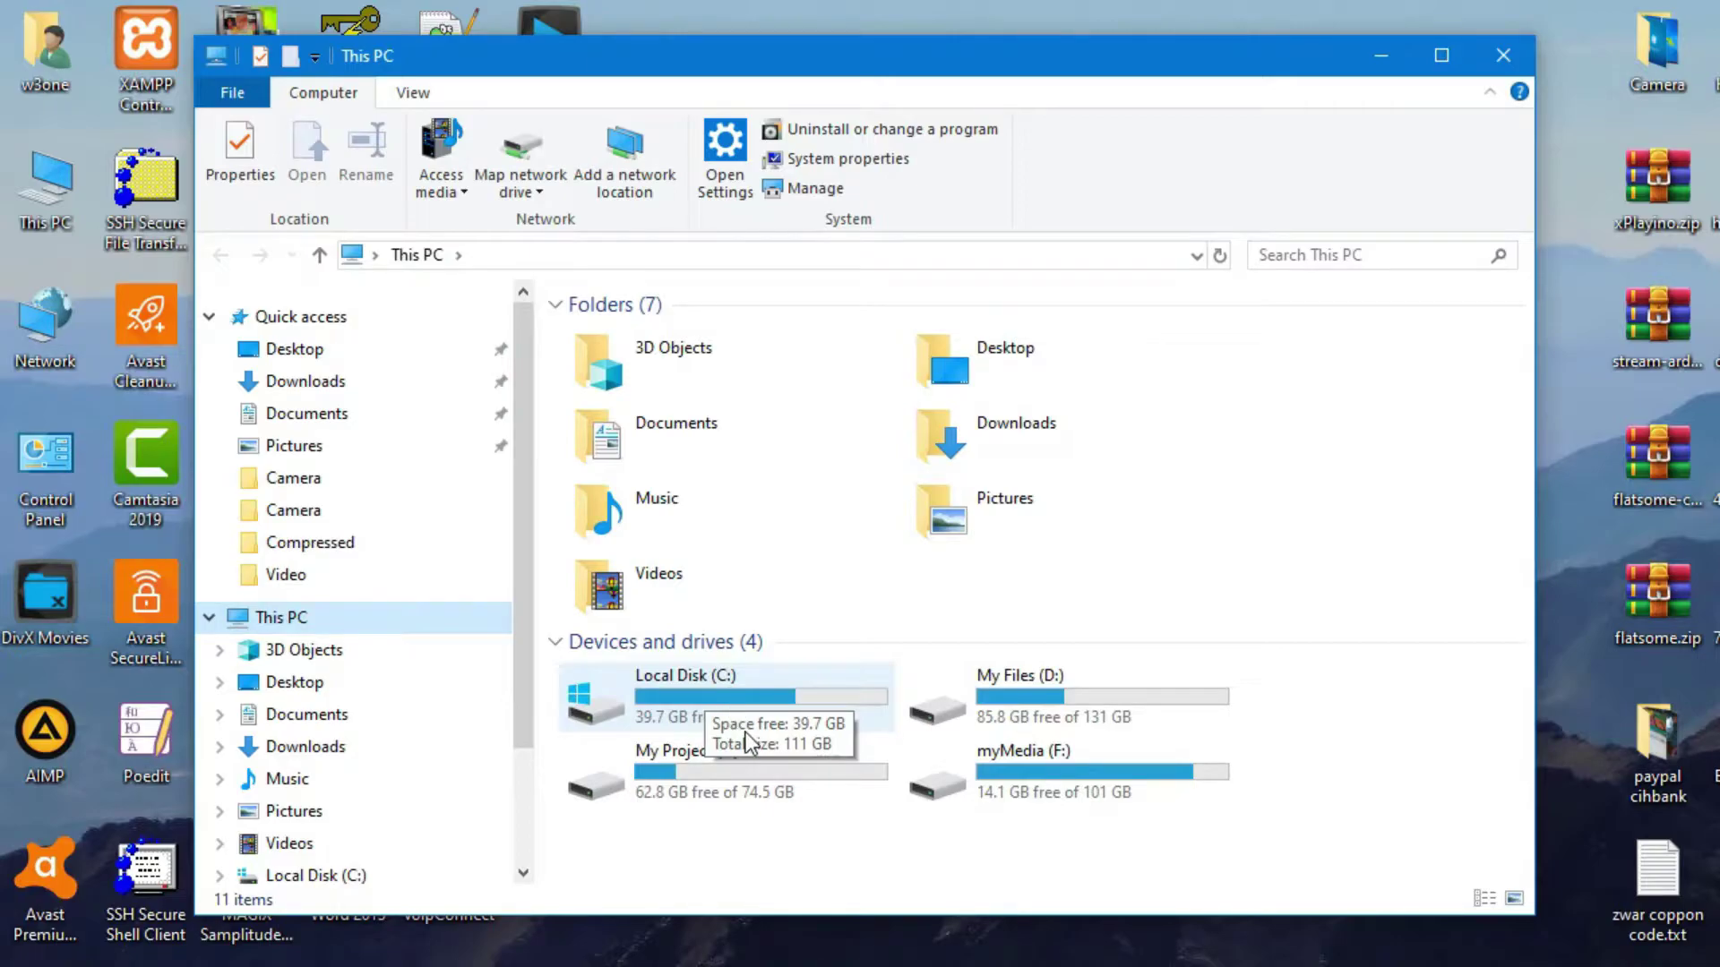
double_click(760, 697)
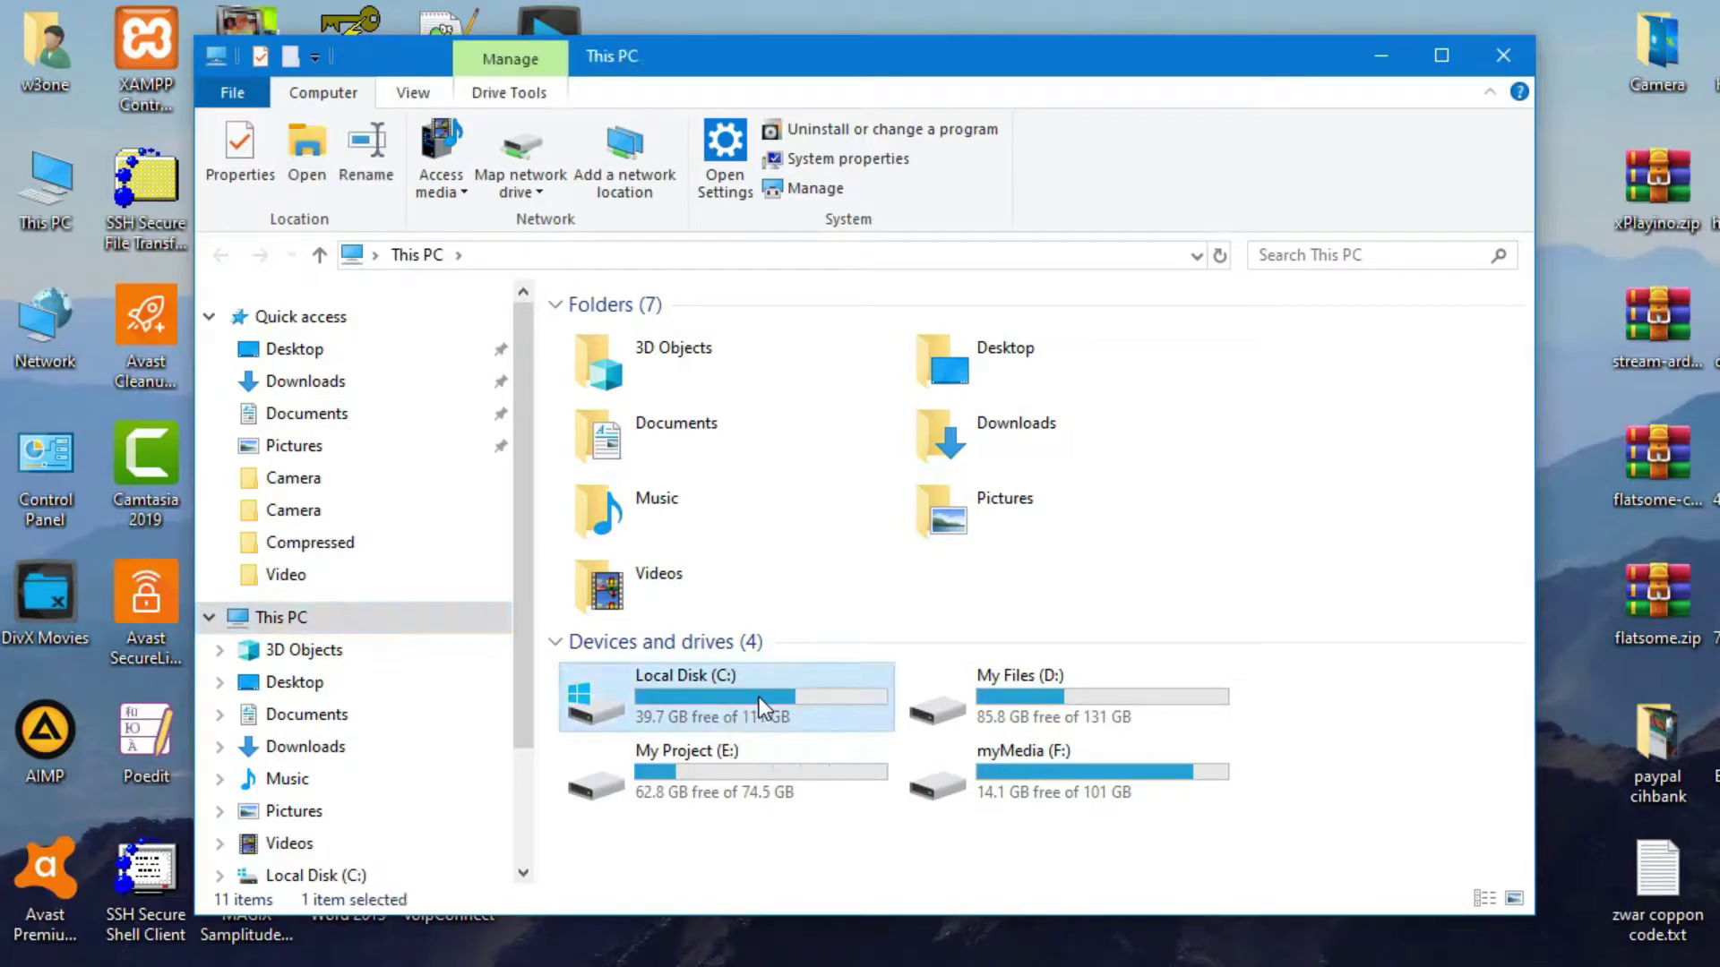
Examine the Windows and Windows.old folders in the root of drive C:.
left_click(691, 566)
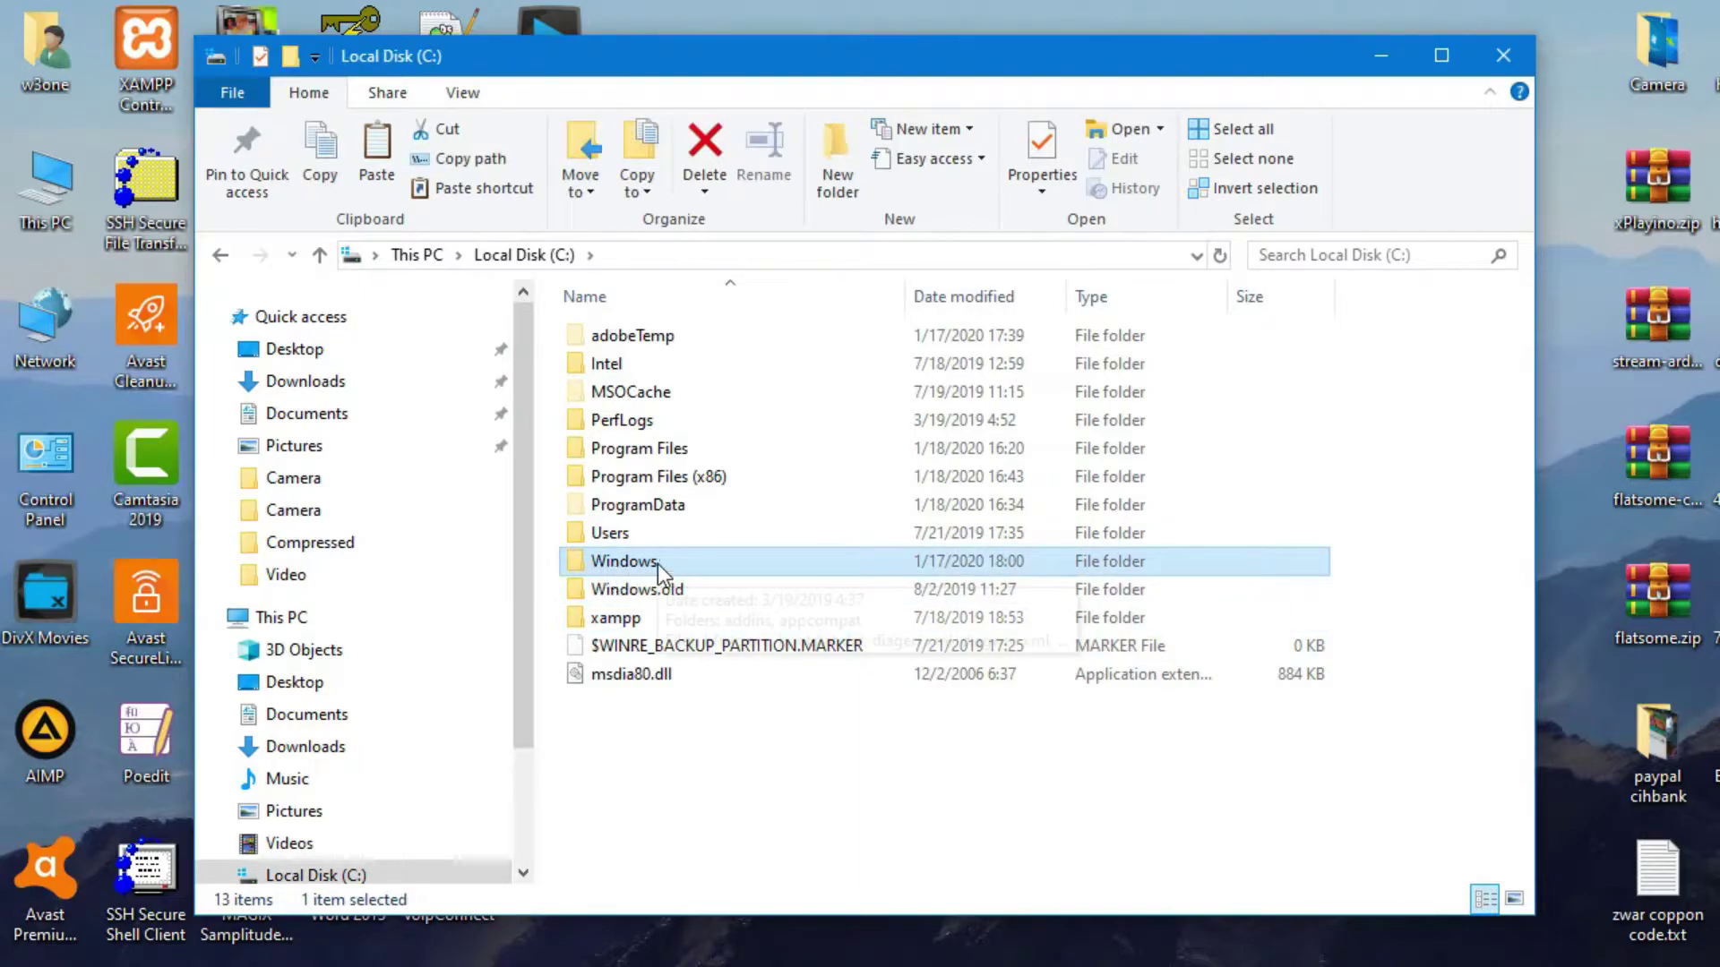
mouse_move(657, 598)
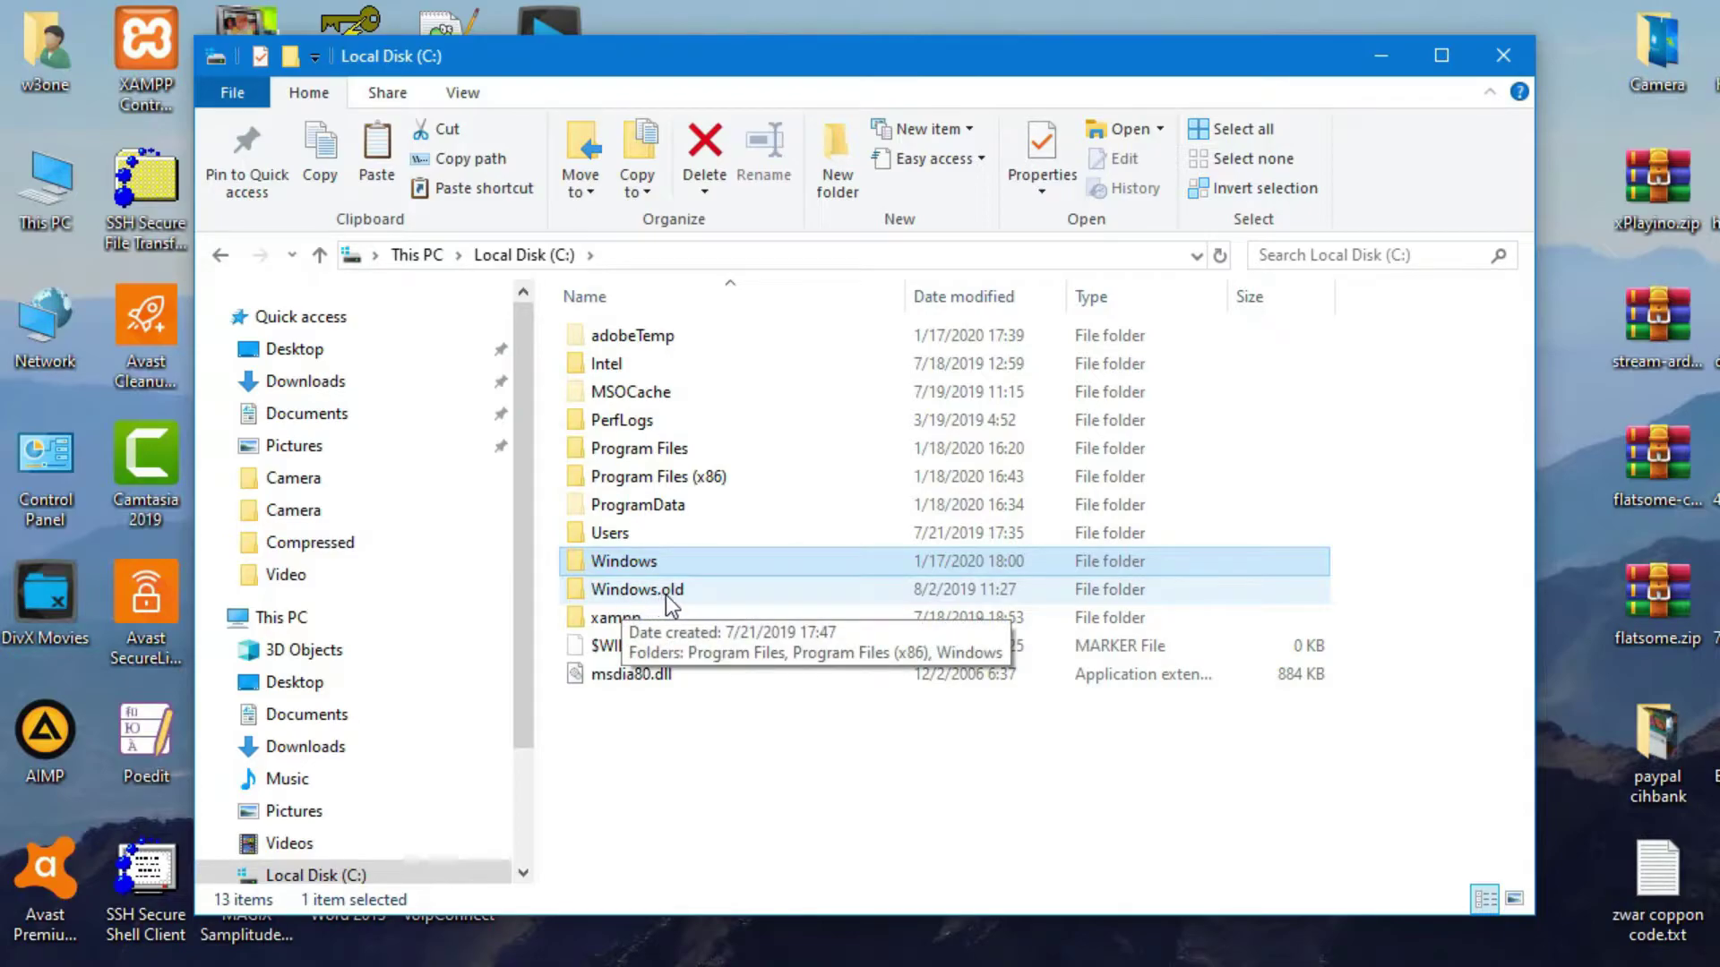
left_click(686, 593)
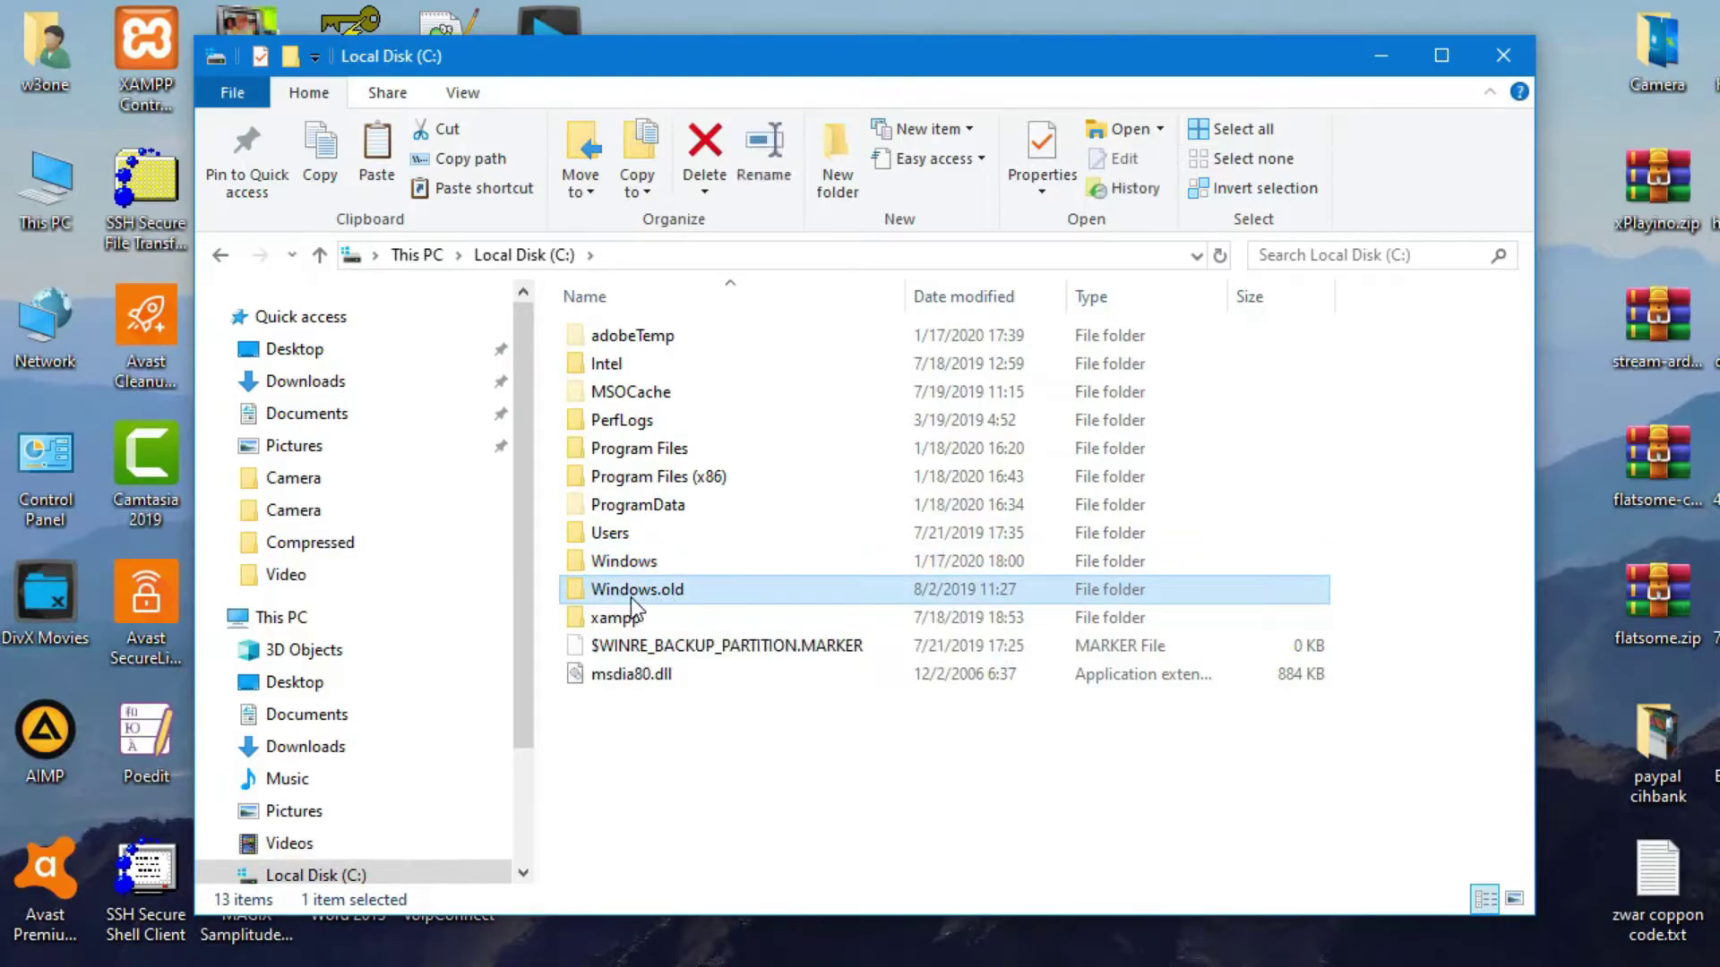
mouse_move(705, 595)
right_click(690, 593)
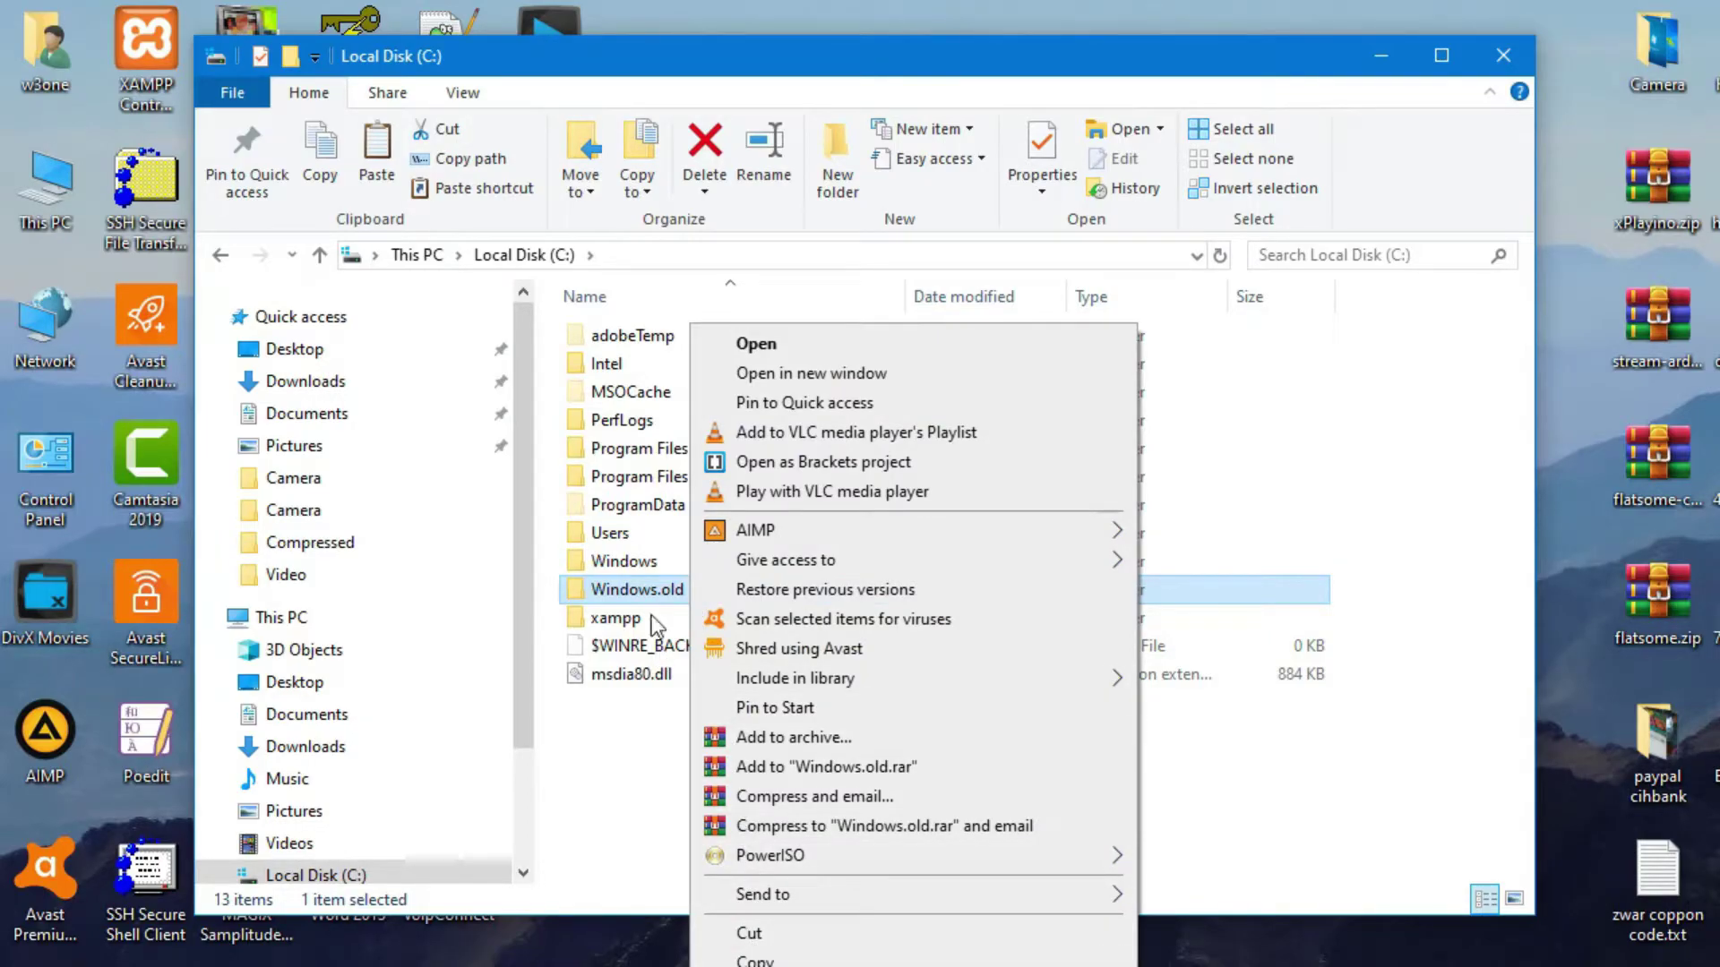
left_click(647, 584)
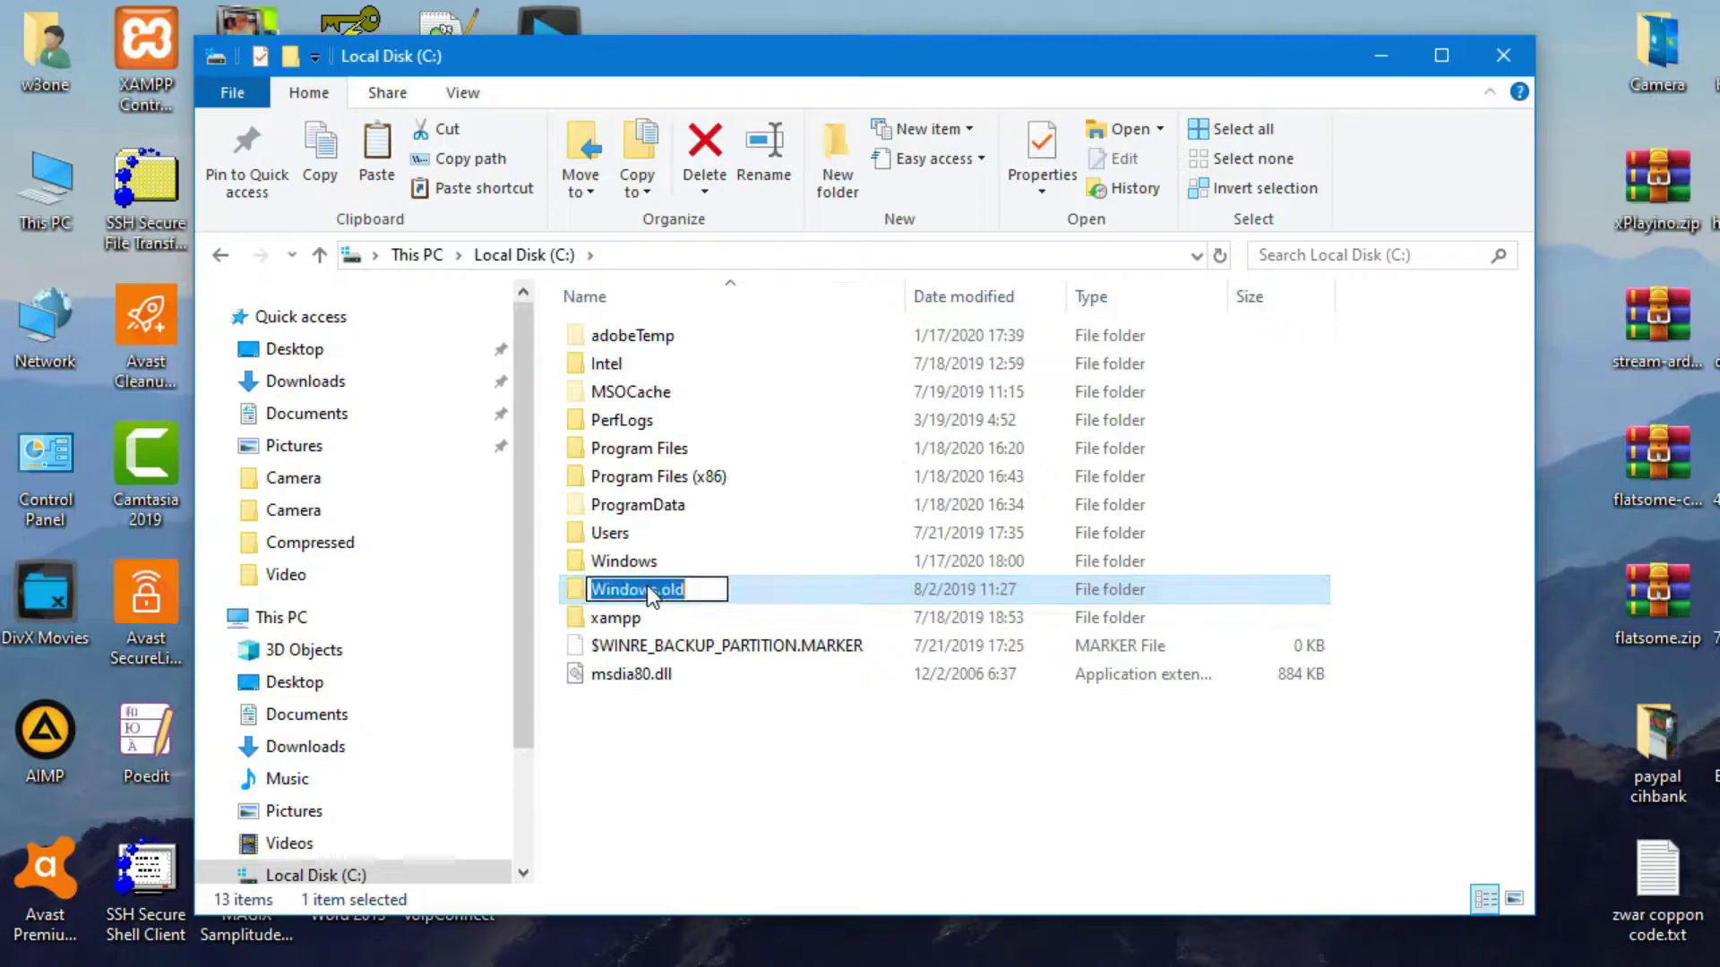
left_click(654, 750)
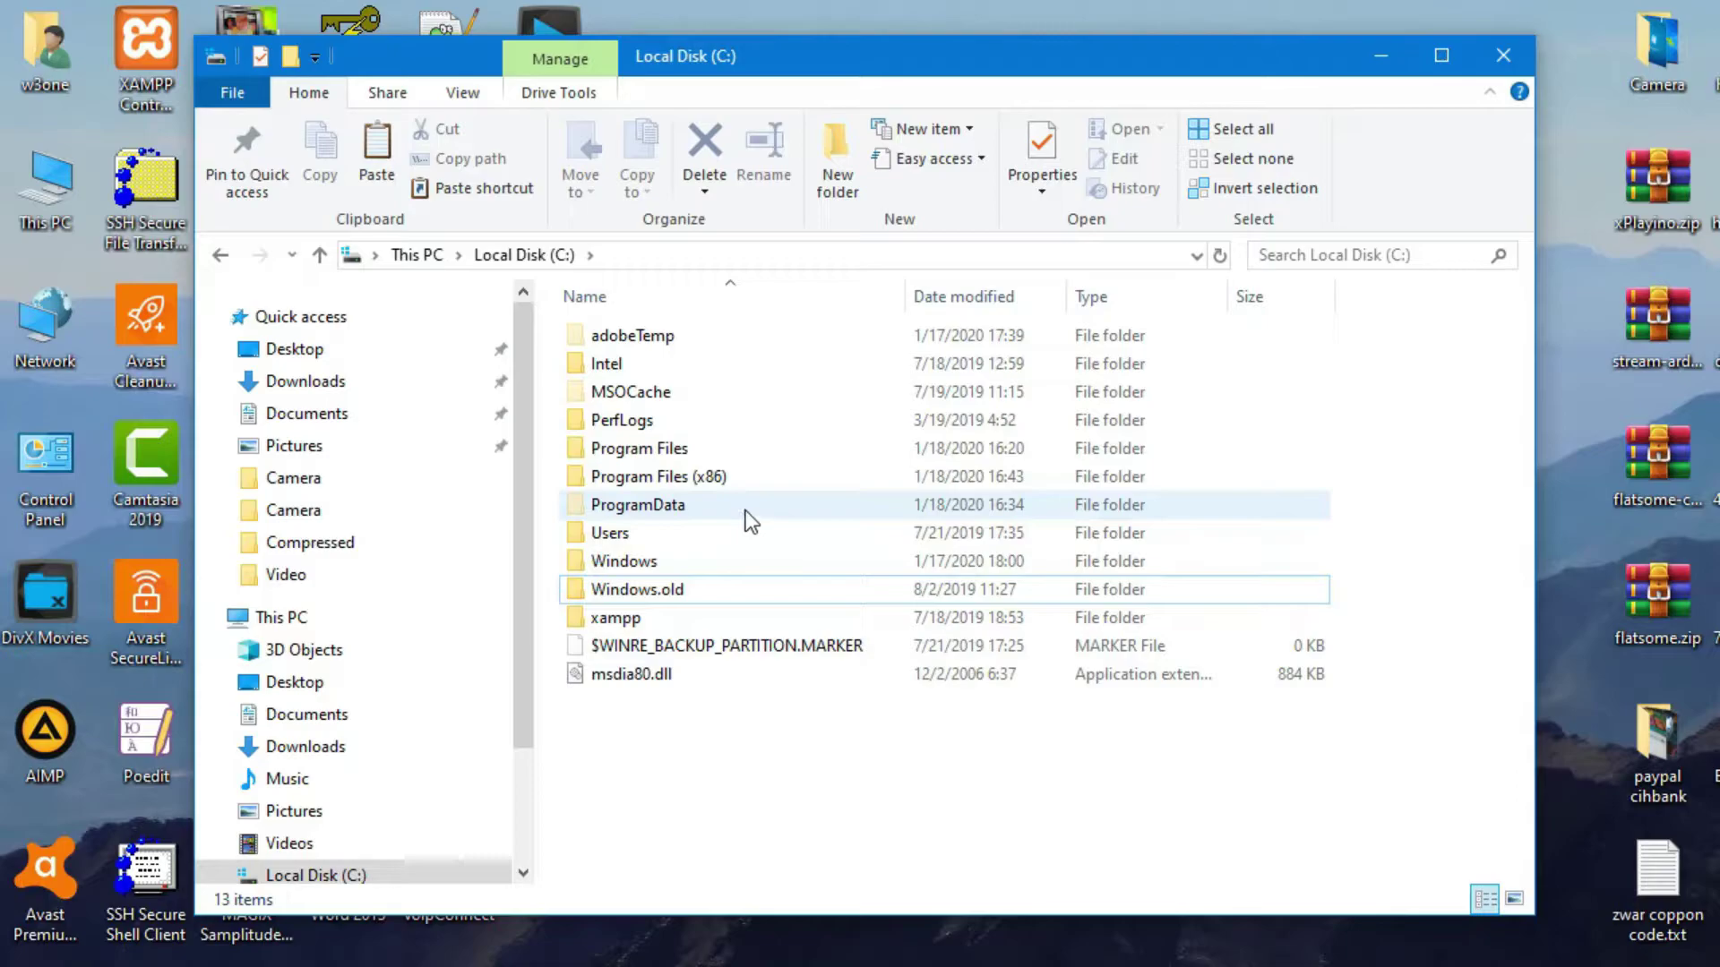
mouse_move(750, 521)
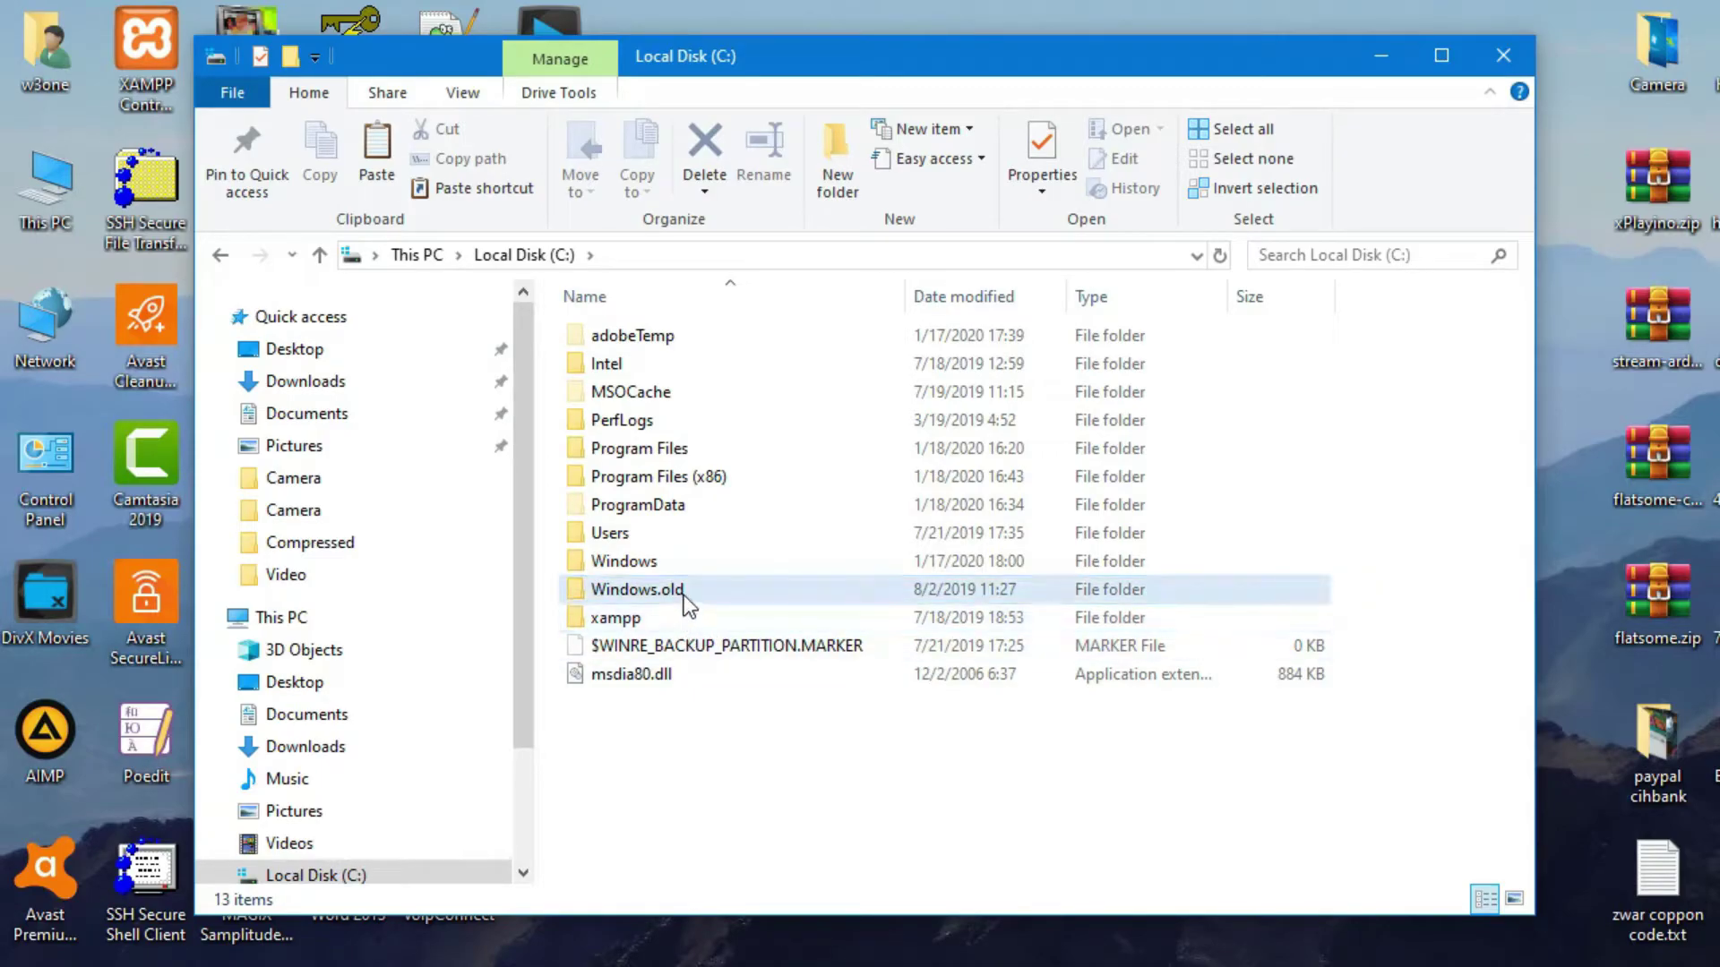
mouse_move(684, 594)
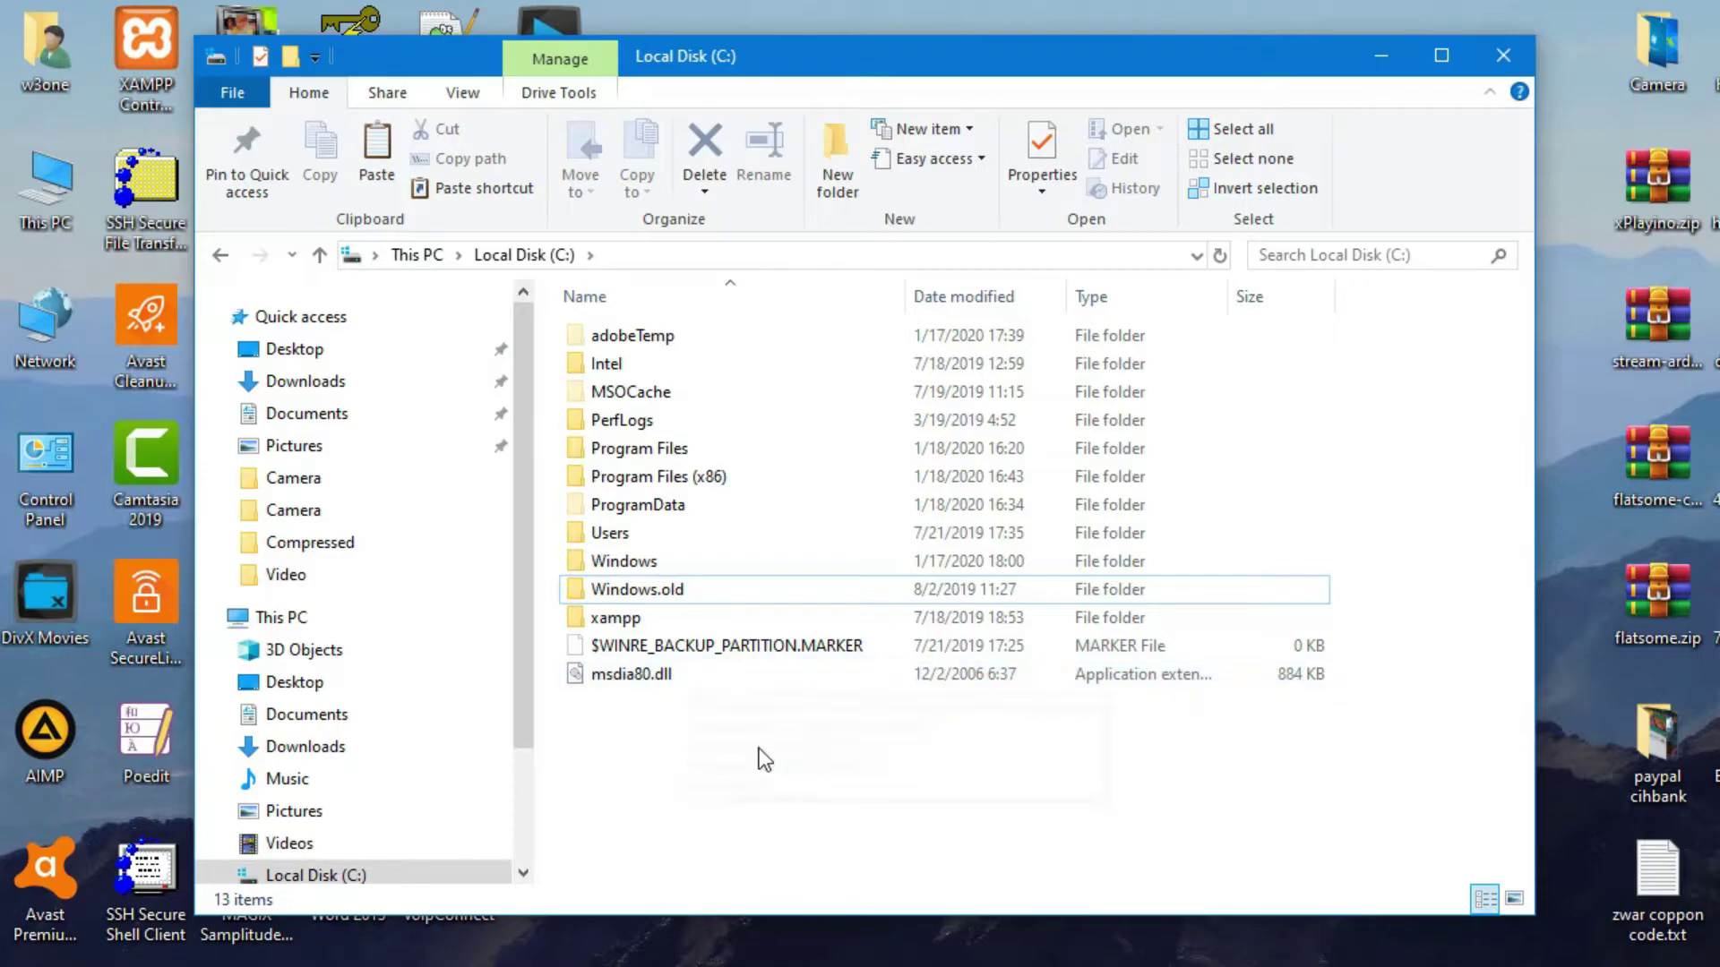
Return to This PC and open the properties of Local Disk (C:).
left_click(219, 254)
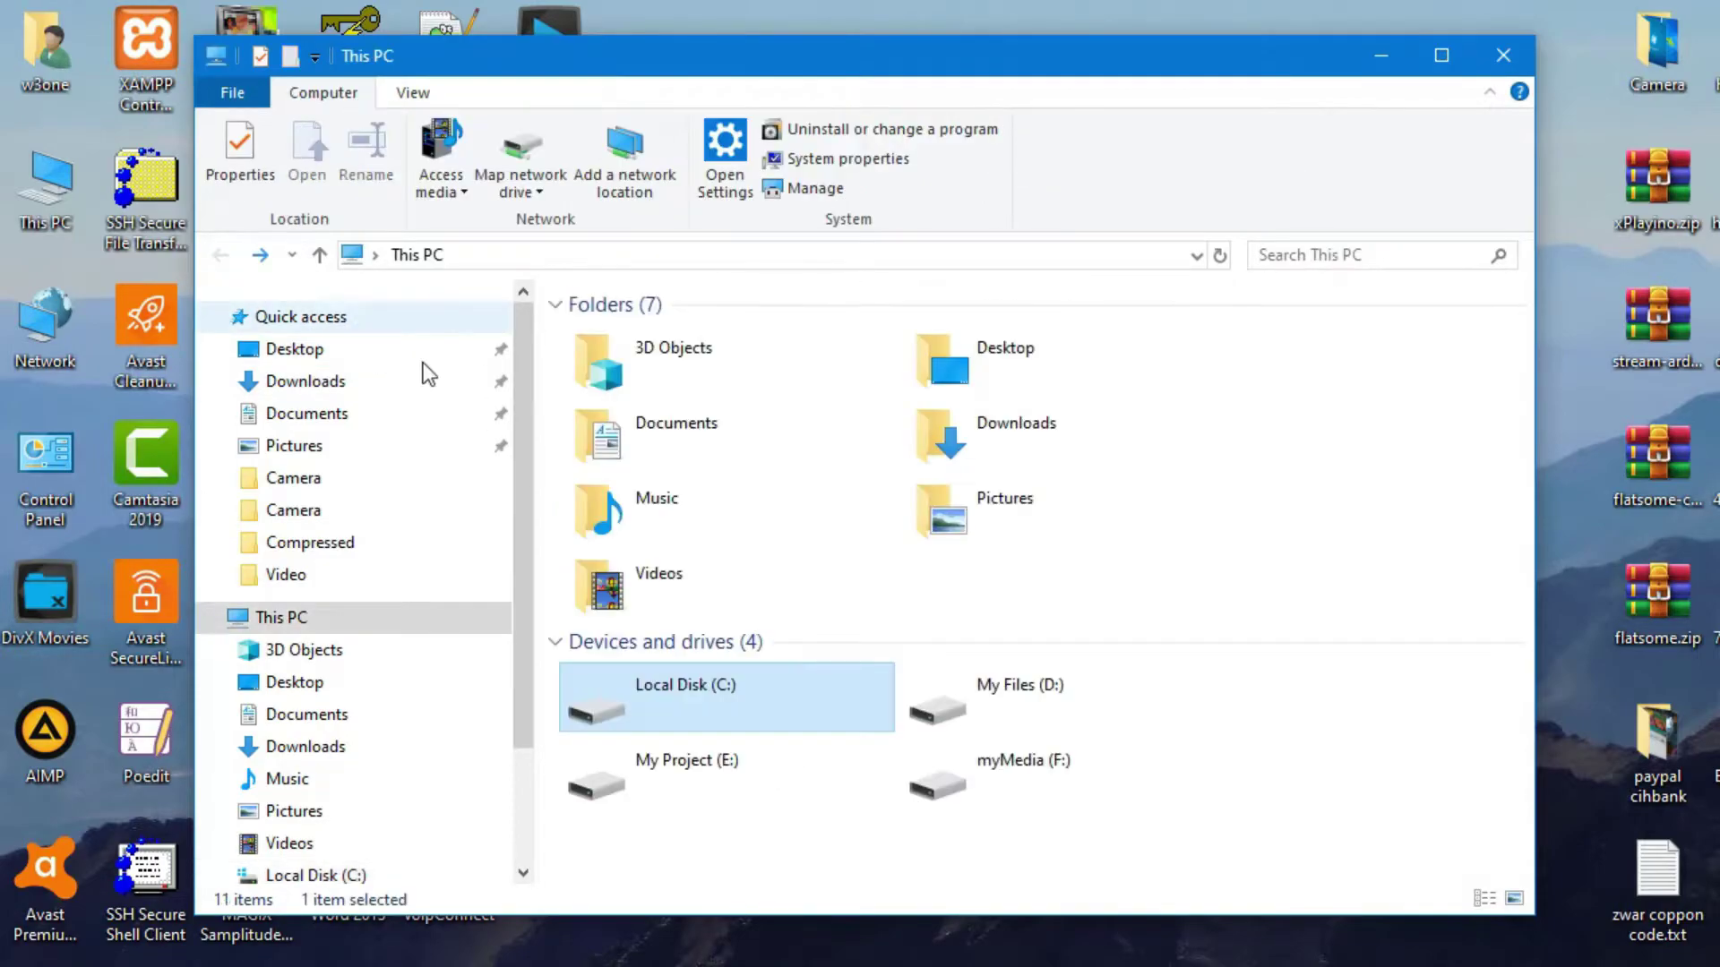
mouse_move(706, 684)
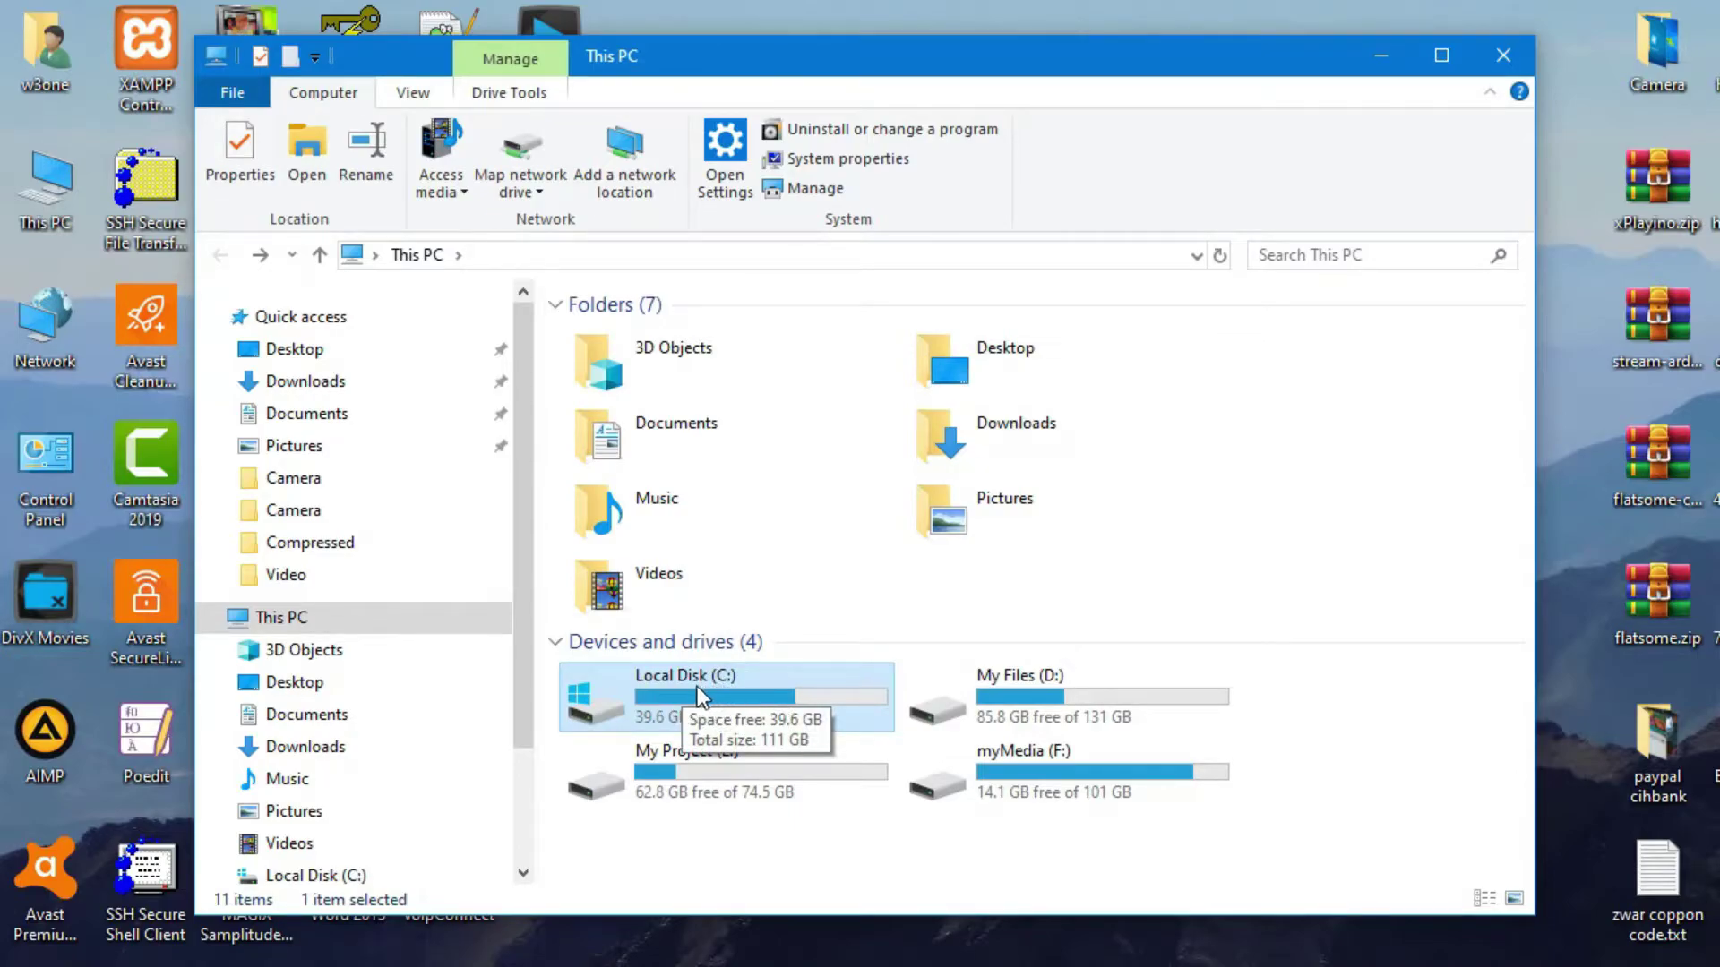
right_click(734, 696)
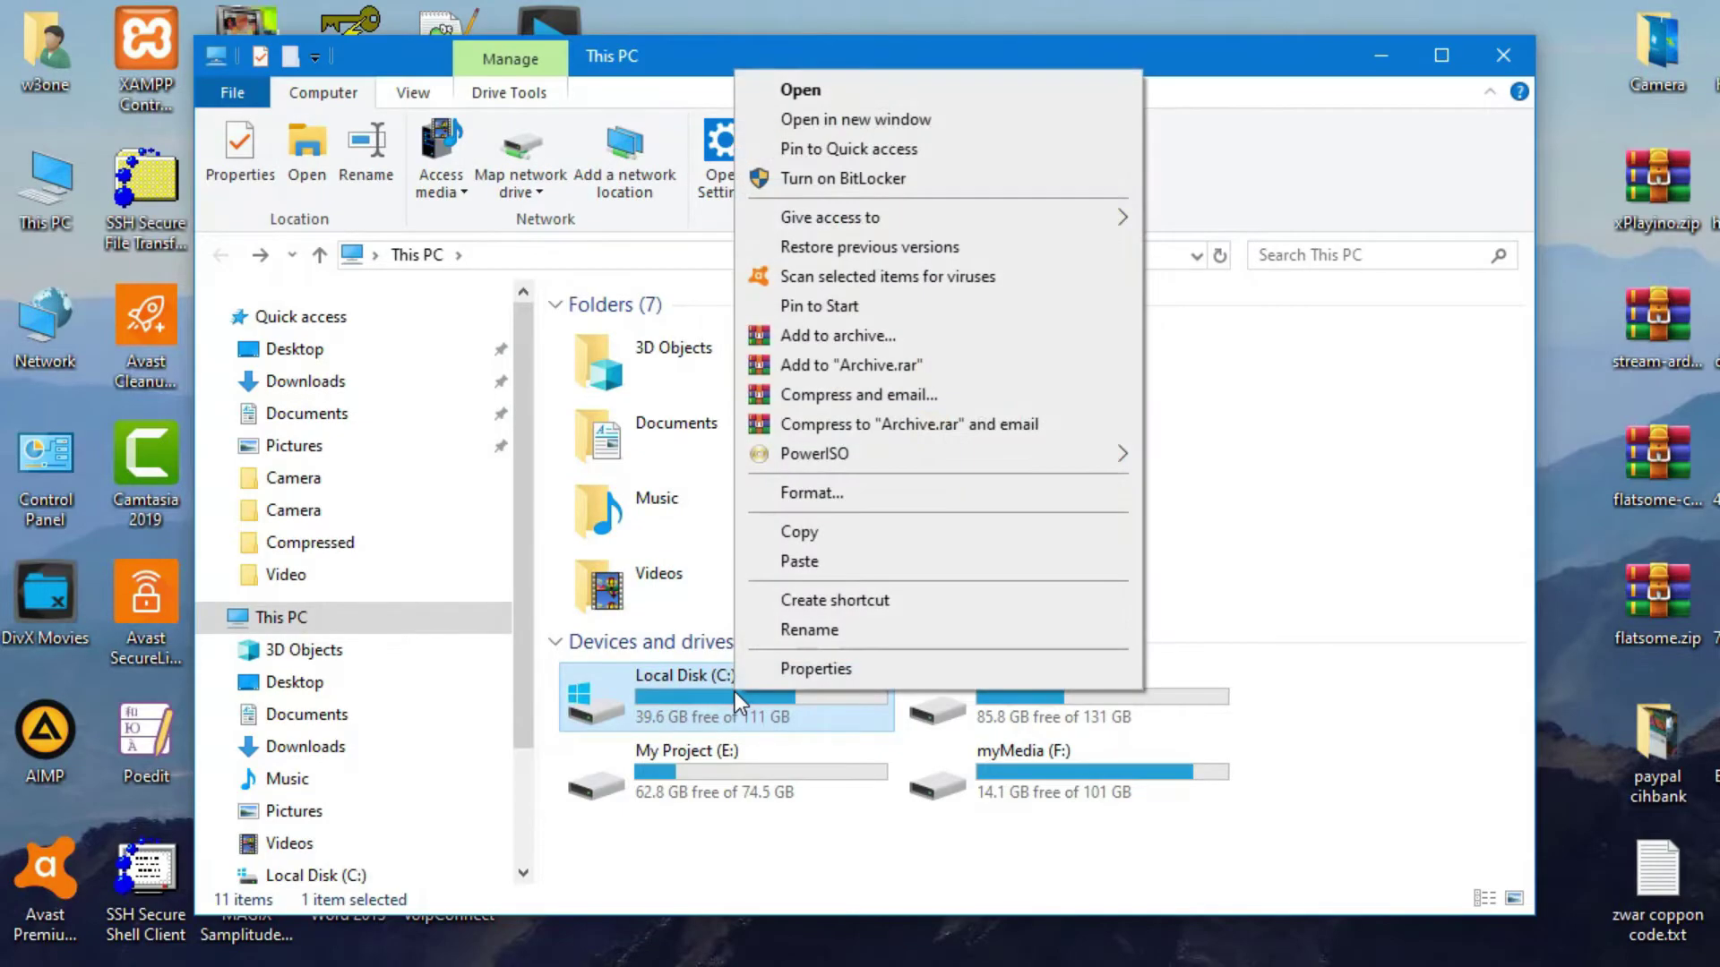
left_click(805, 670)
left_click_drag(1026, 504, 978, 153)
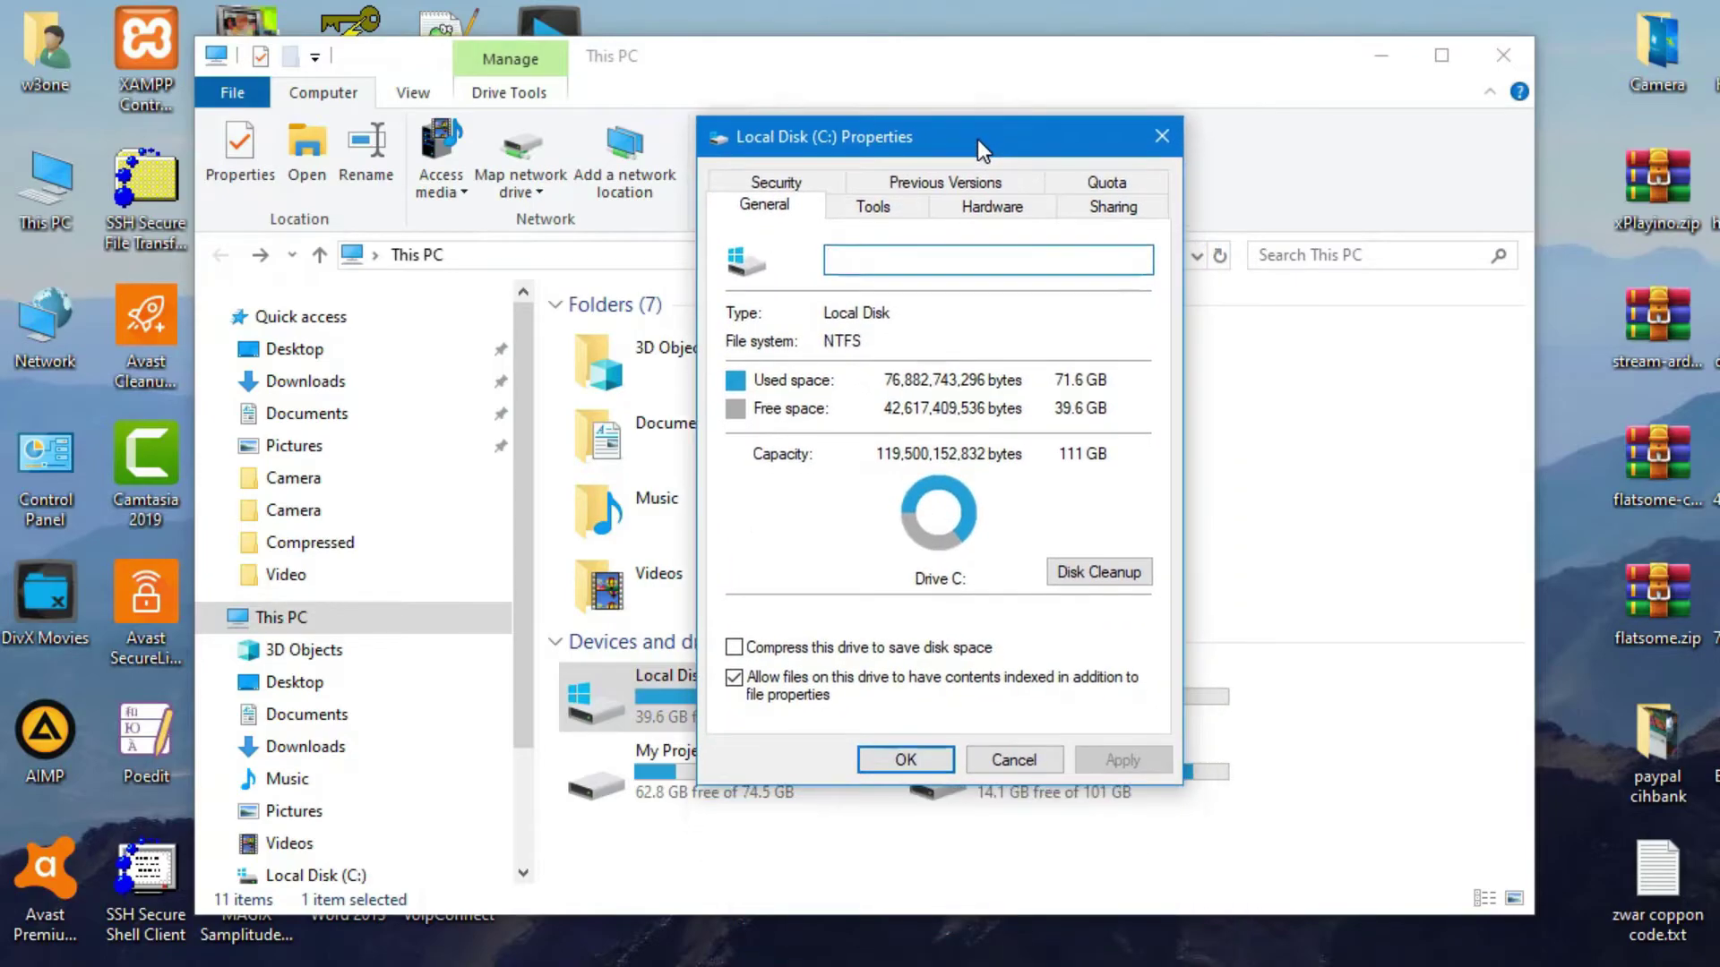
Start Disk Cleanup for drive C: and rescan it with system files included.
left_click(1100, 581)
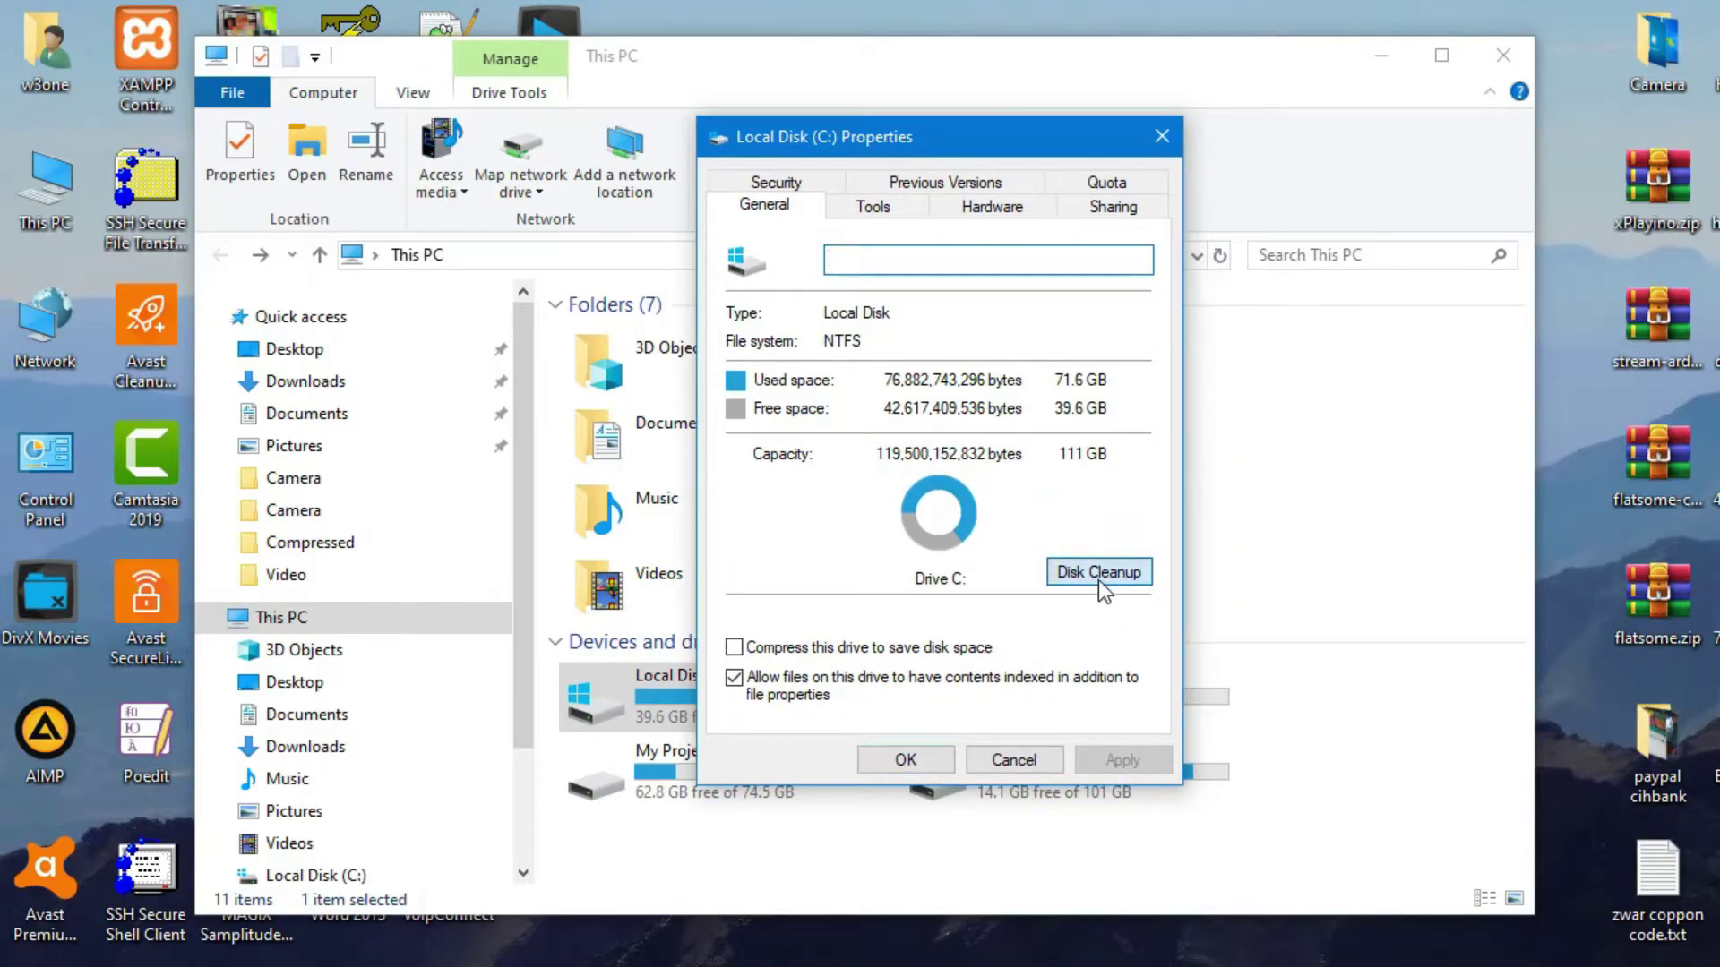
left_click_drag(323, 94, 654, 146)
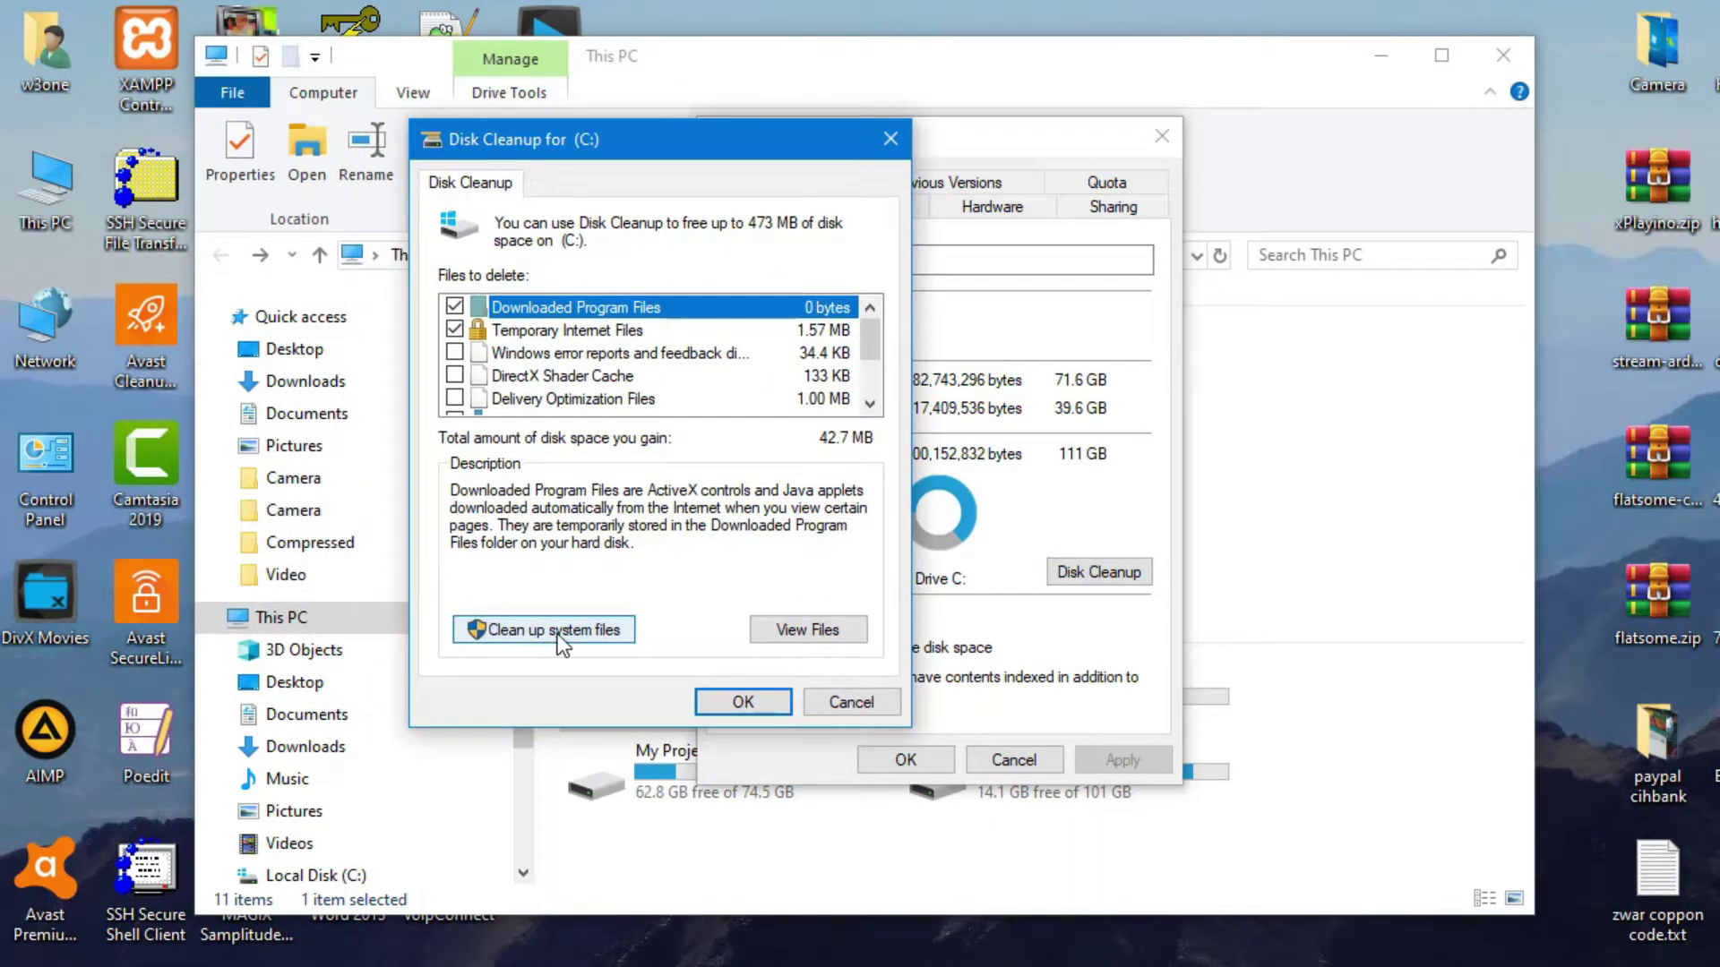
left_click(583, 631)
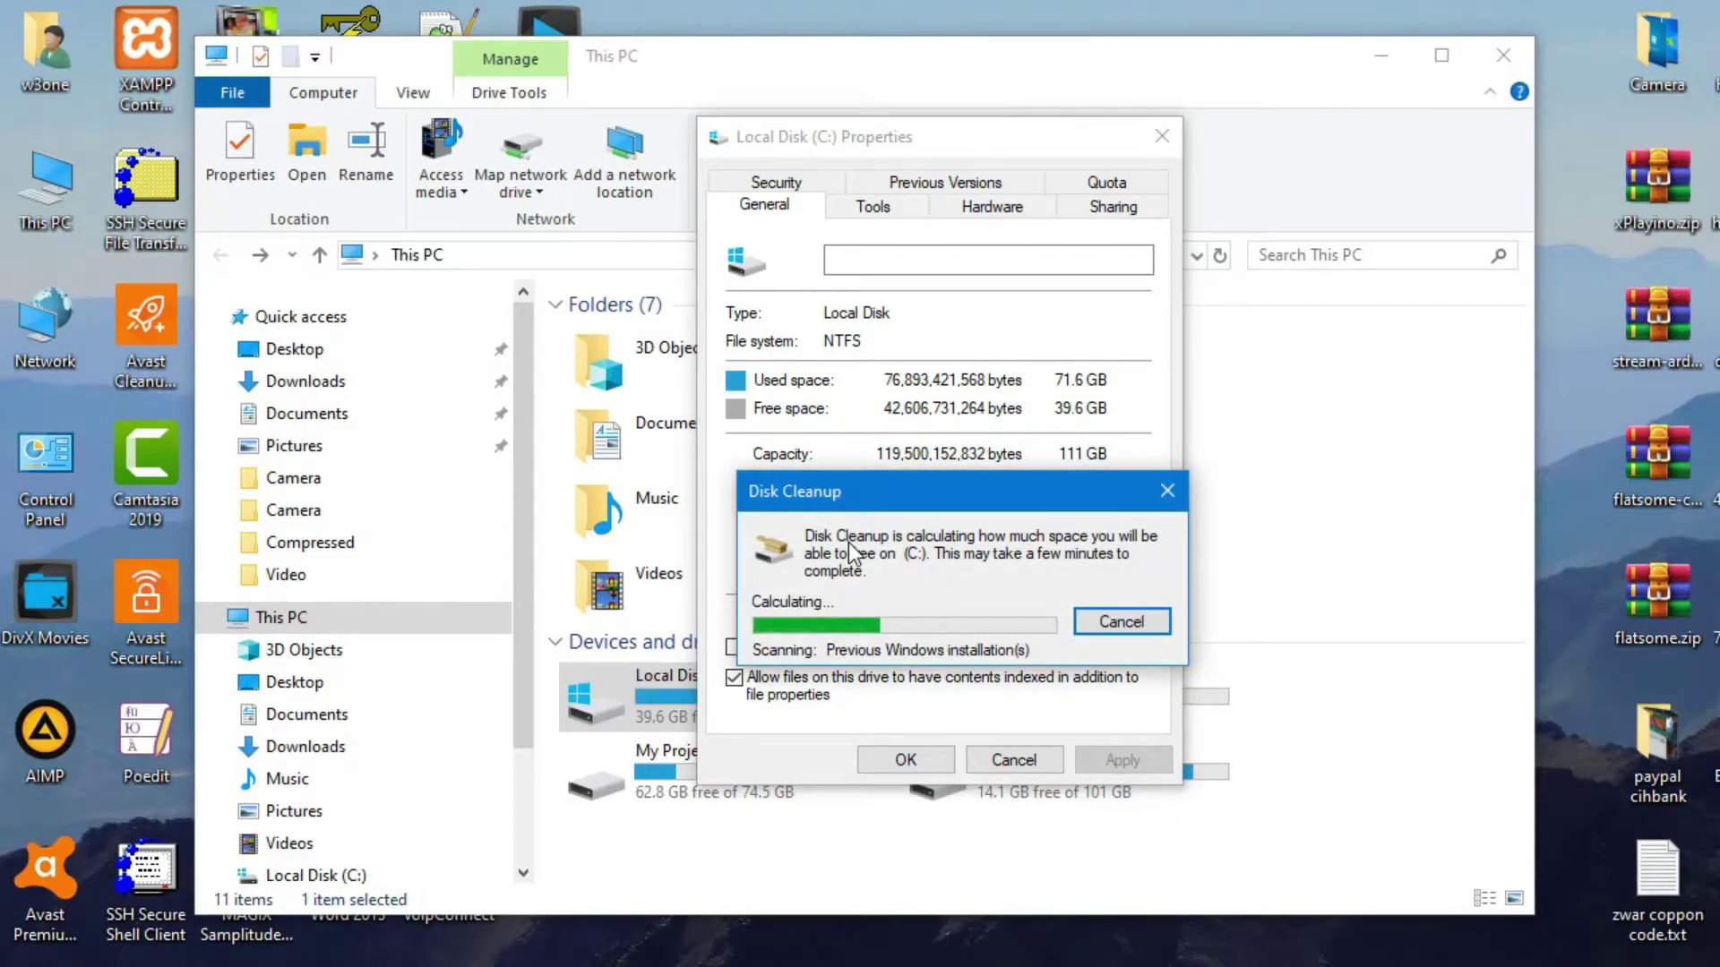
left_click_drag(911, 476, 825, 421)
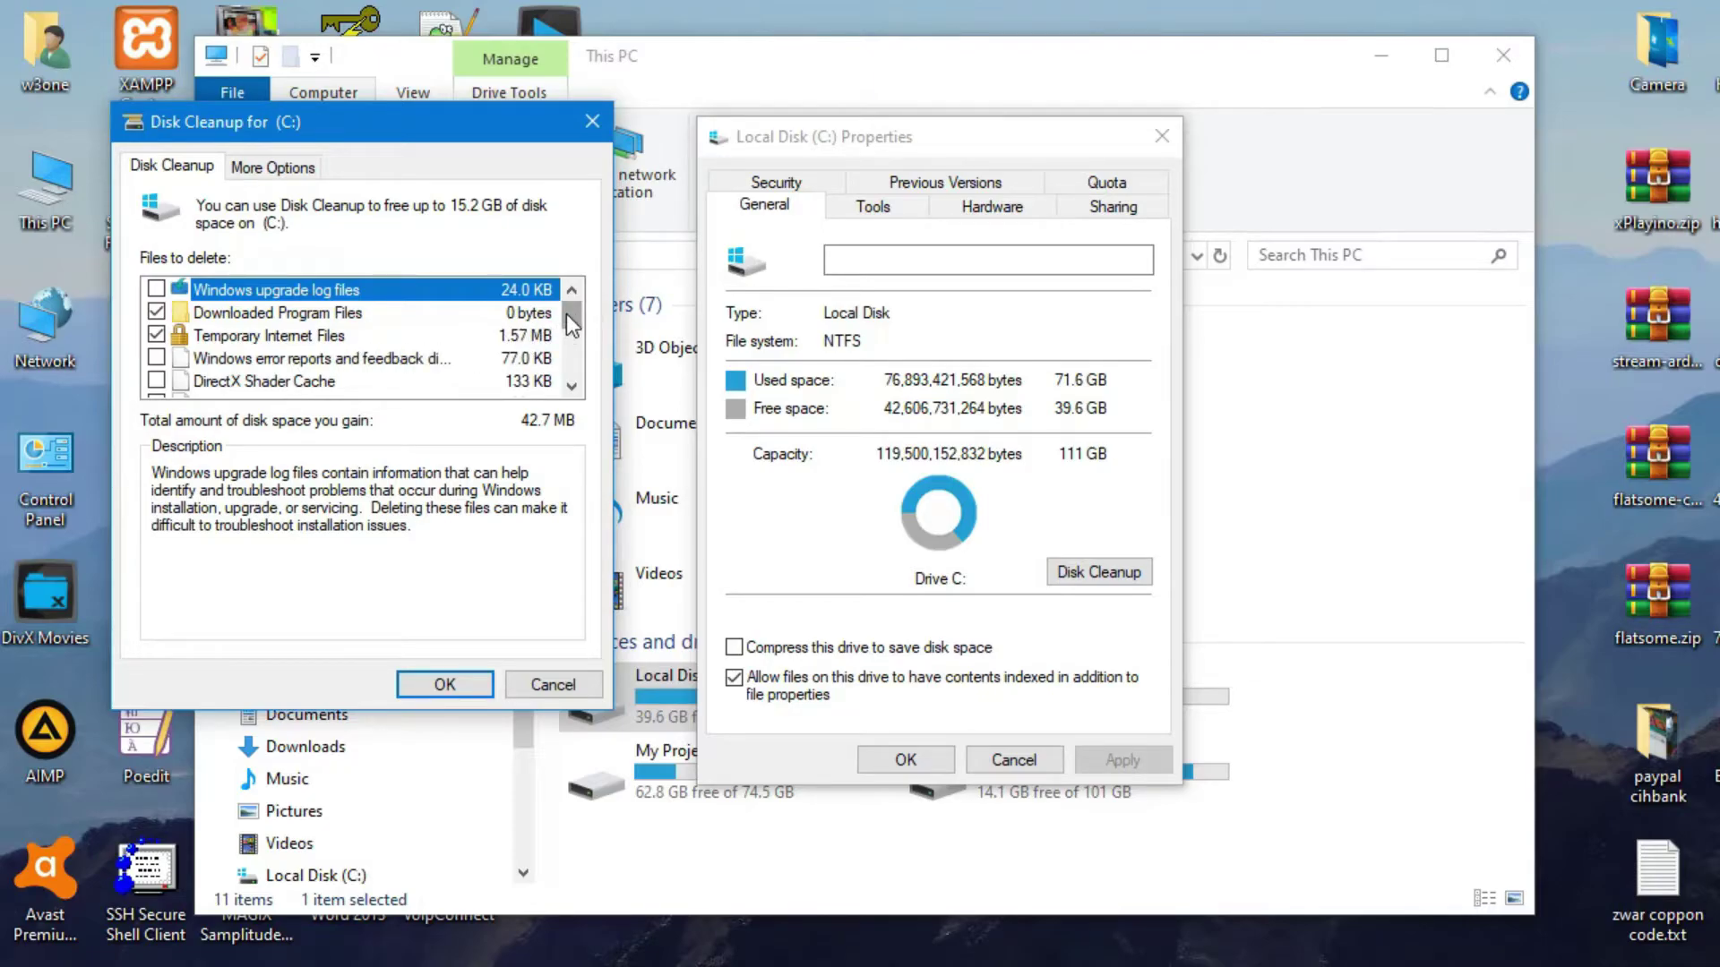
Mark Previous Windows installation(s) for deletion in the Disk Cleanup file list.
left_click_drag(566, 314, 326, 351)
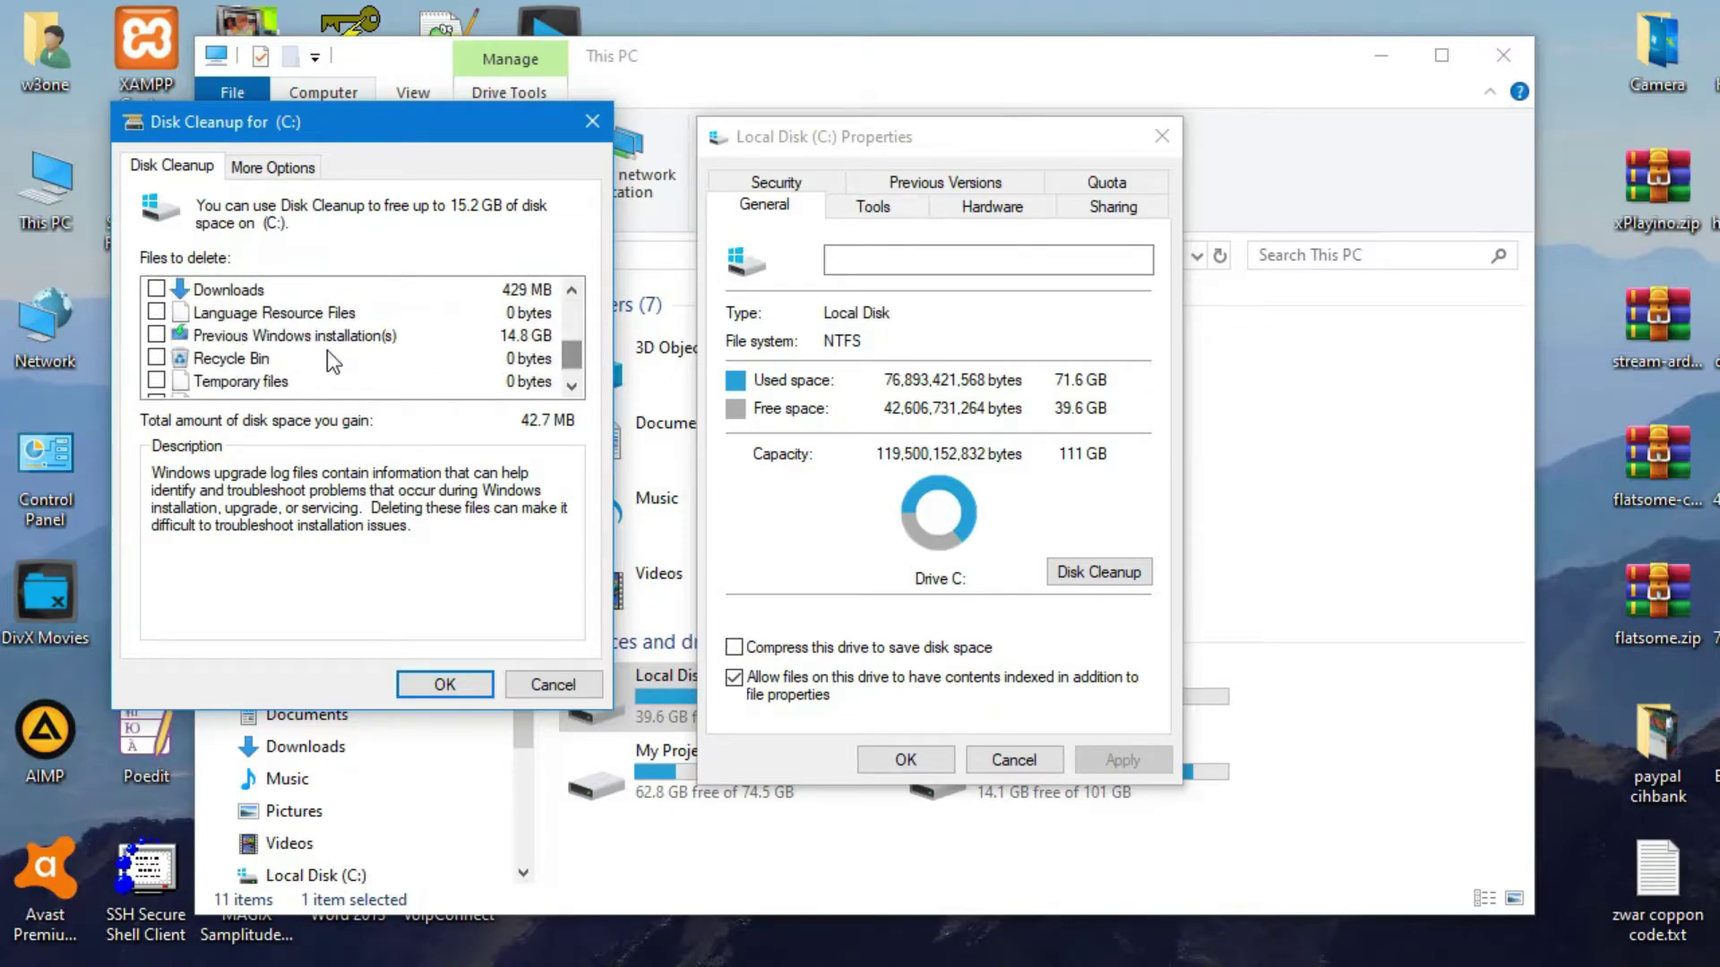
left_click(208, 338)
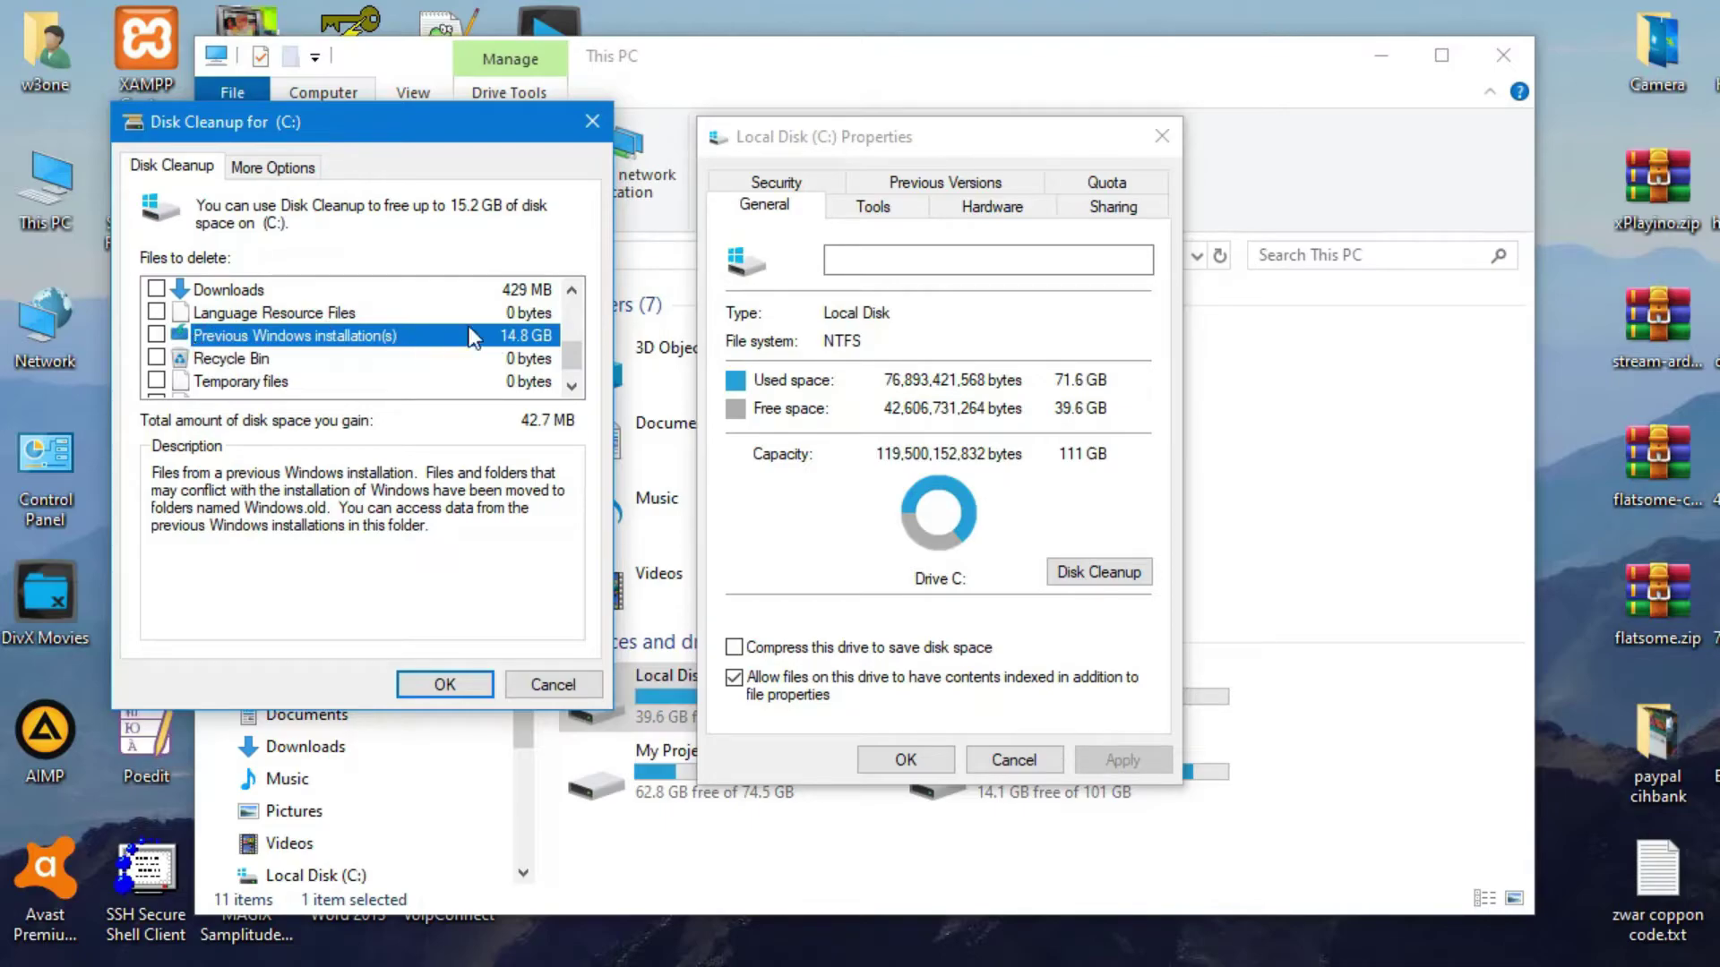
left_click(157, 335)
Exclude Temporary Internet Files and Downloaded Program Files from the cleanup, keeping Previous Windows installation(s) marked.
left_click_drag(571, 356, 571, 364)
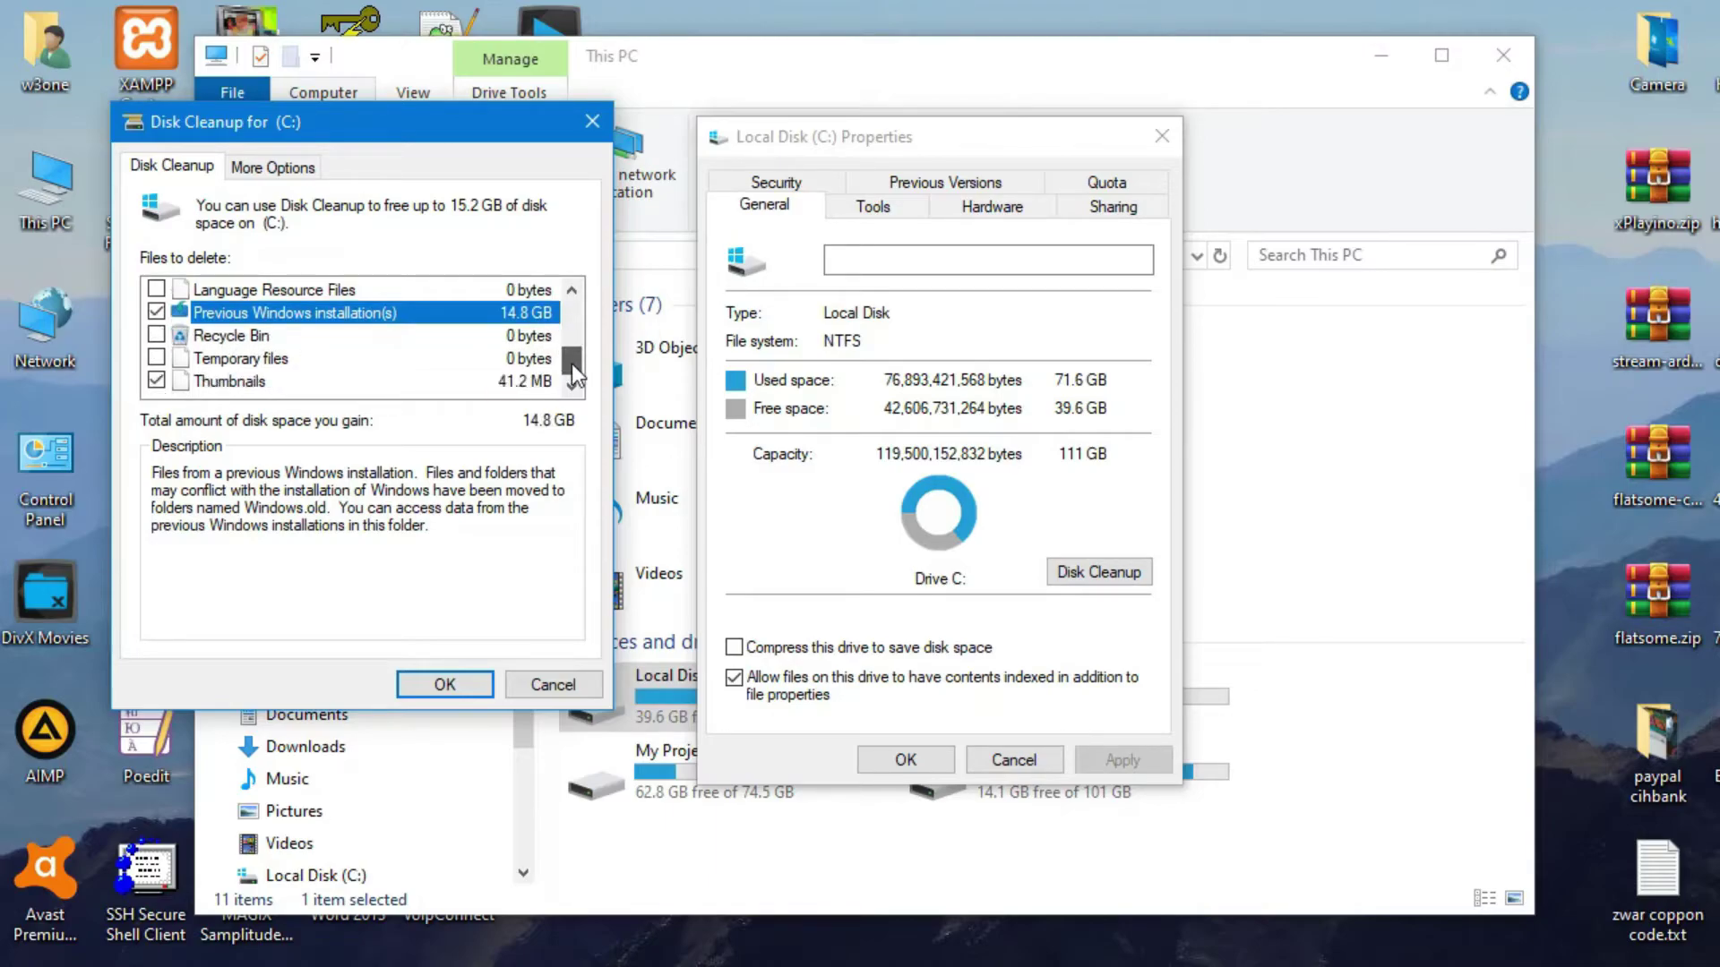
left_click_drag(566, 363, 568, 342)
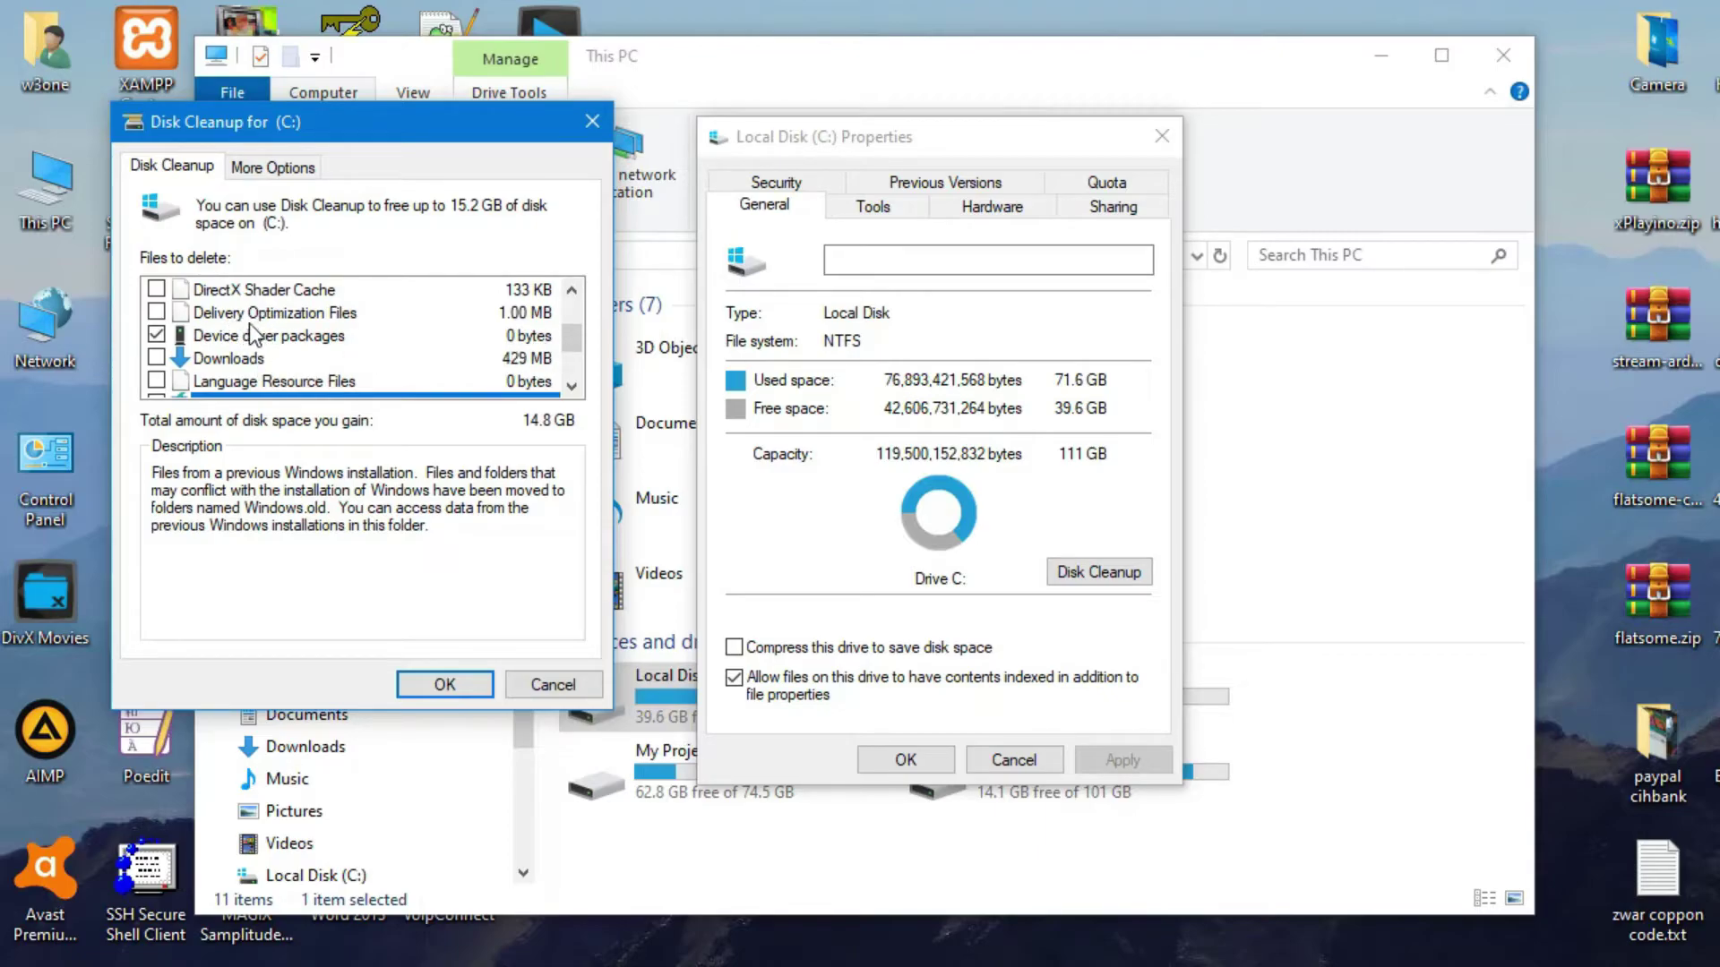
left_click_drag(571, 342, 572, 325)
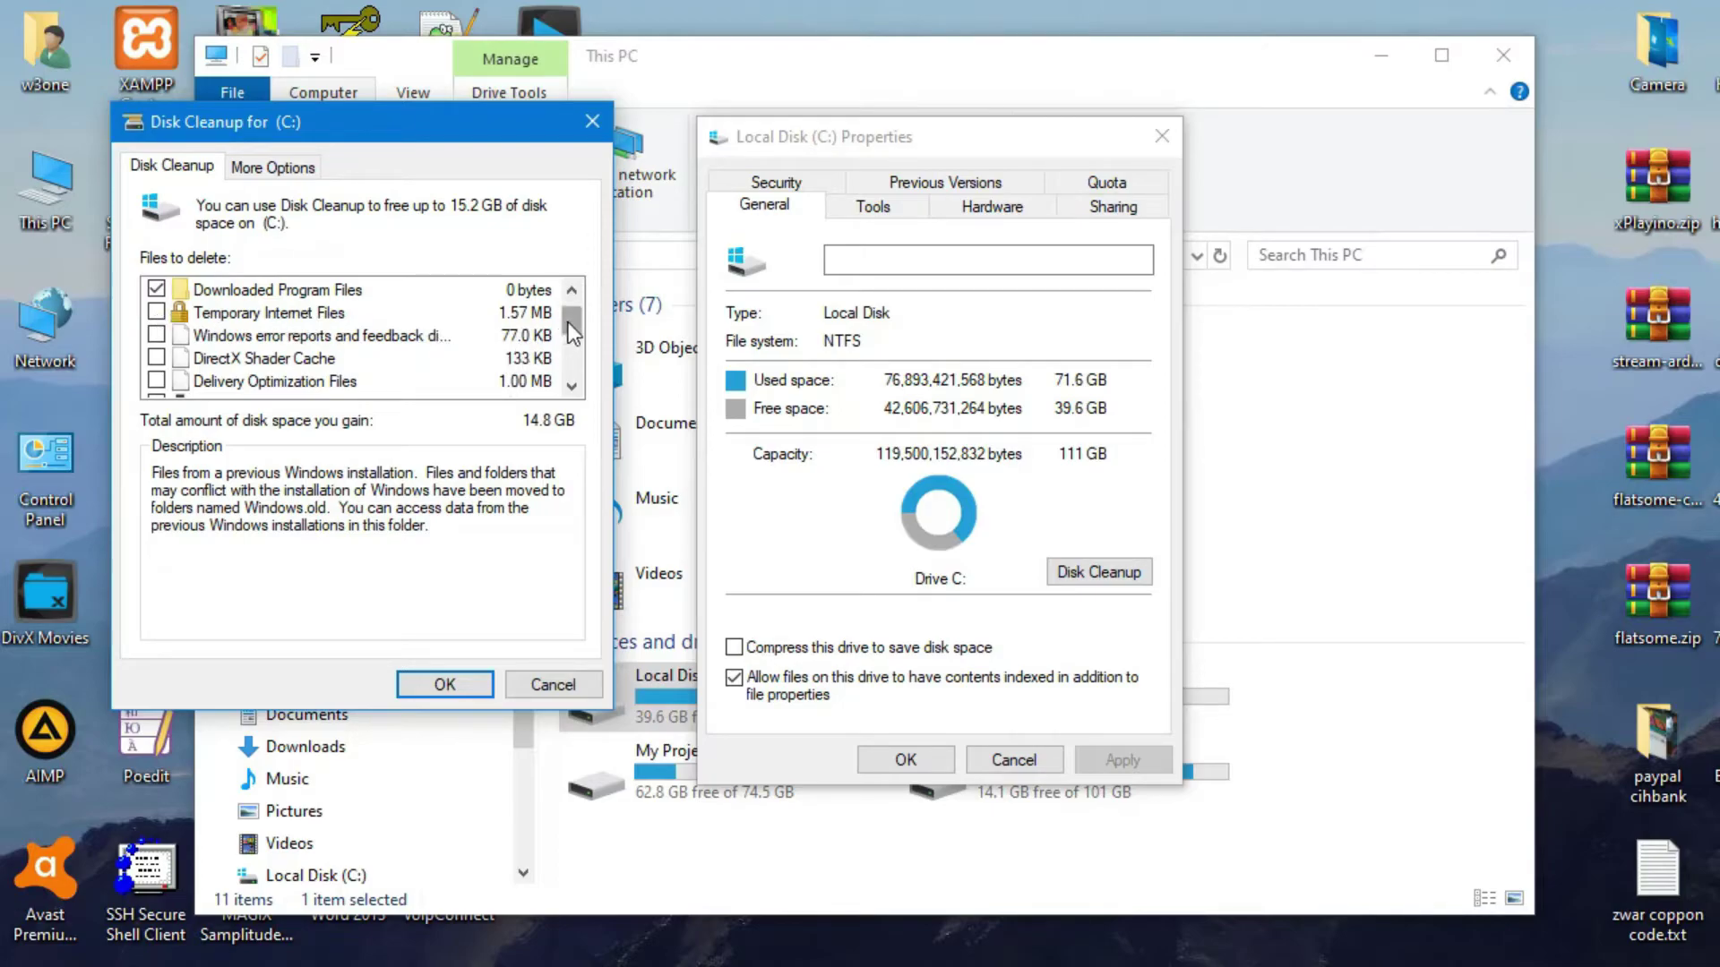
scroll(566, 321, "up", 1)
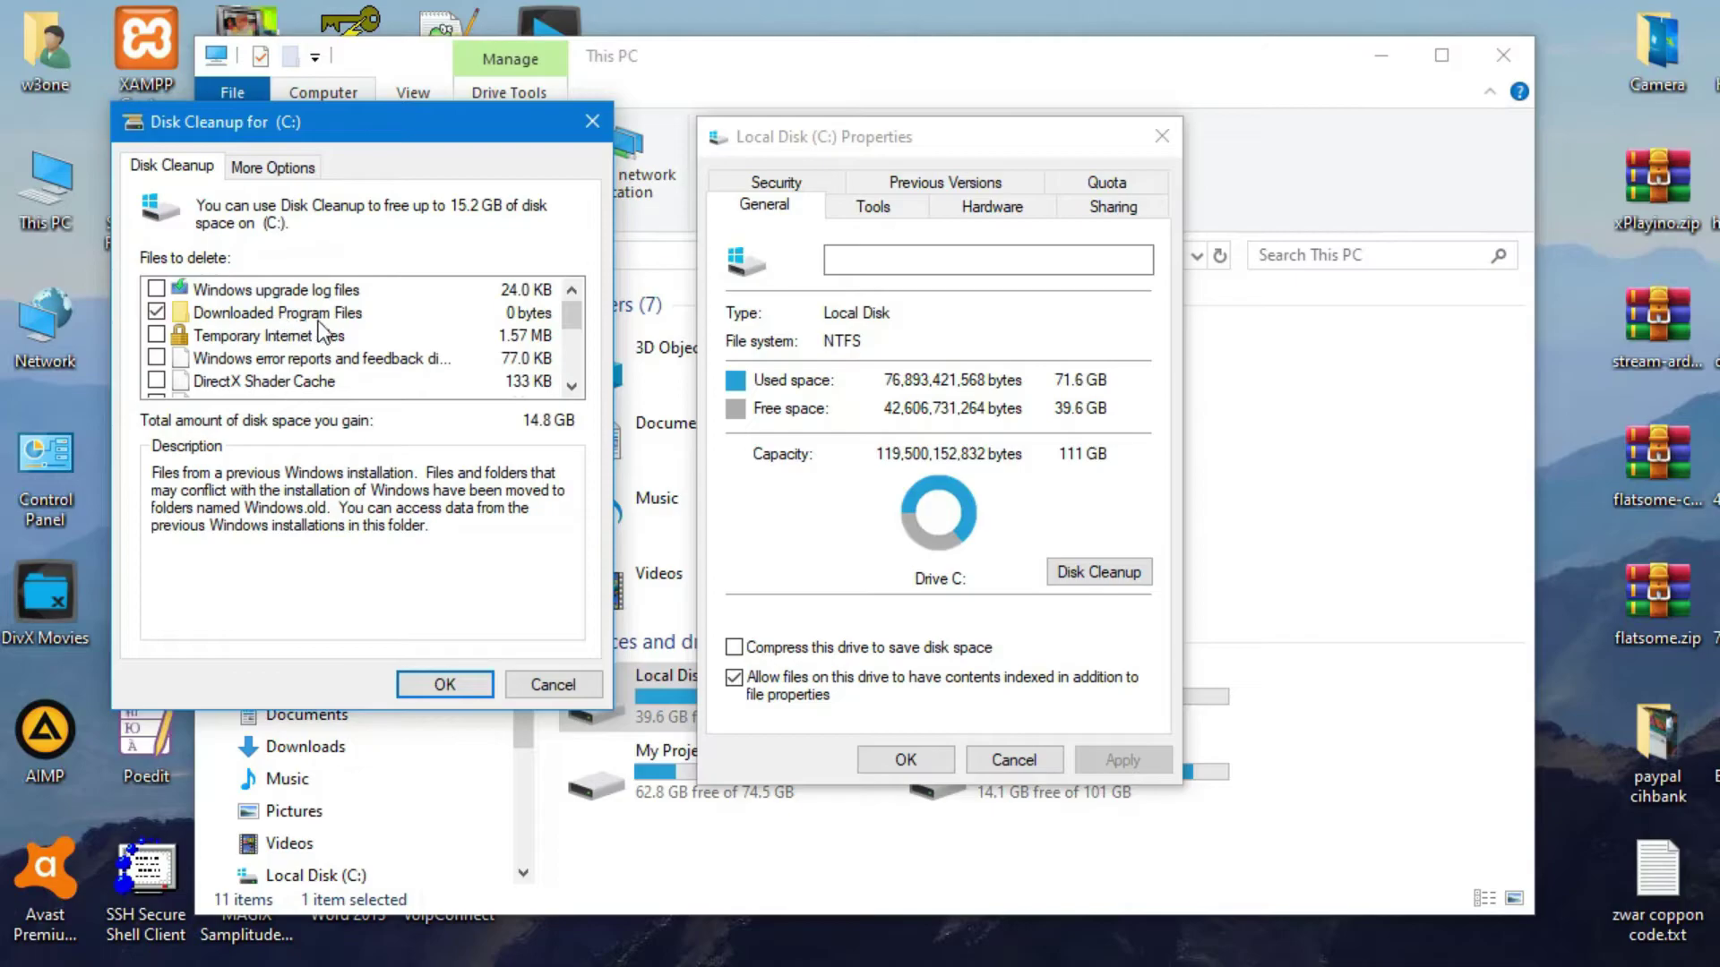
left_click(157, 312)
left_click_drag(566, 313, 562, 346)
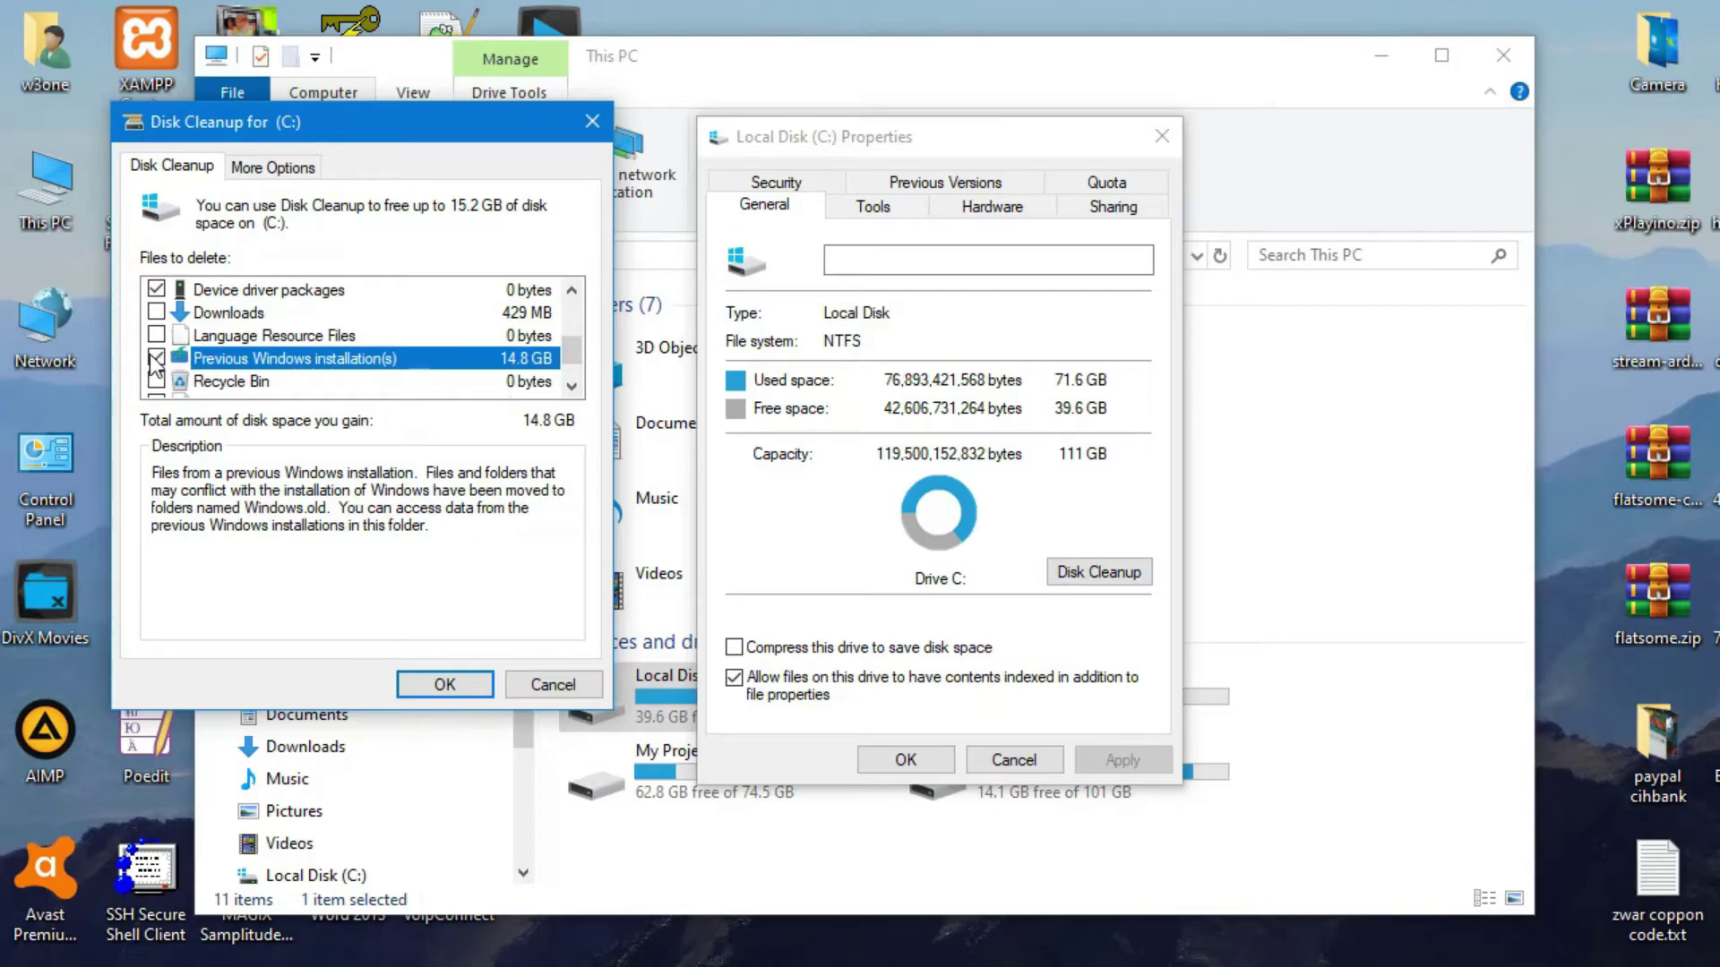
Run the cleanup with permanent deletion of the marked files, and close the drive C: properties.
left_click(431, 684)
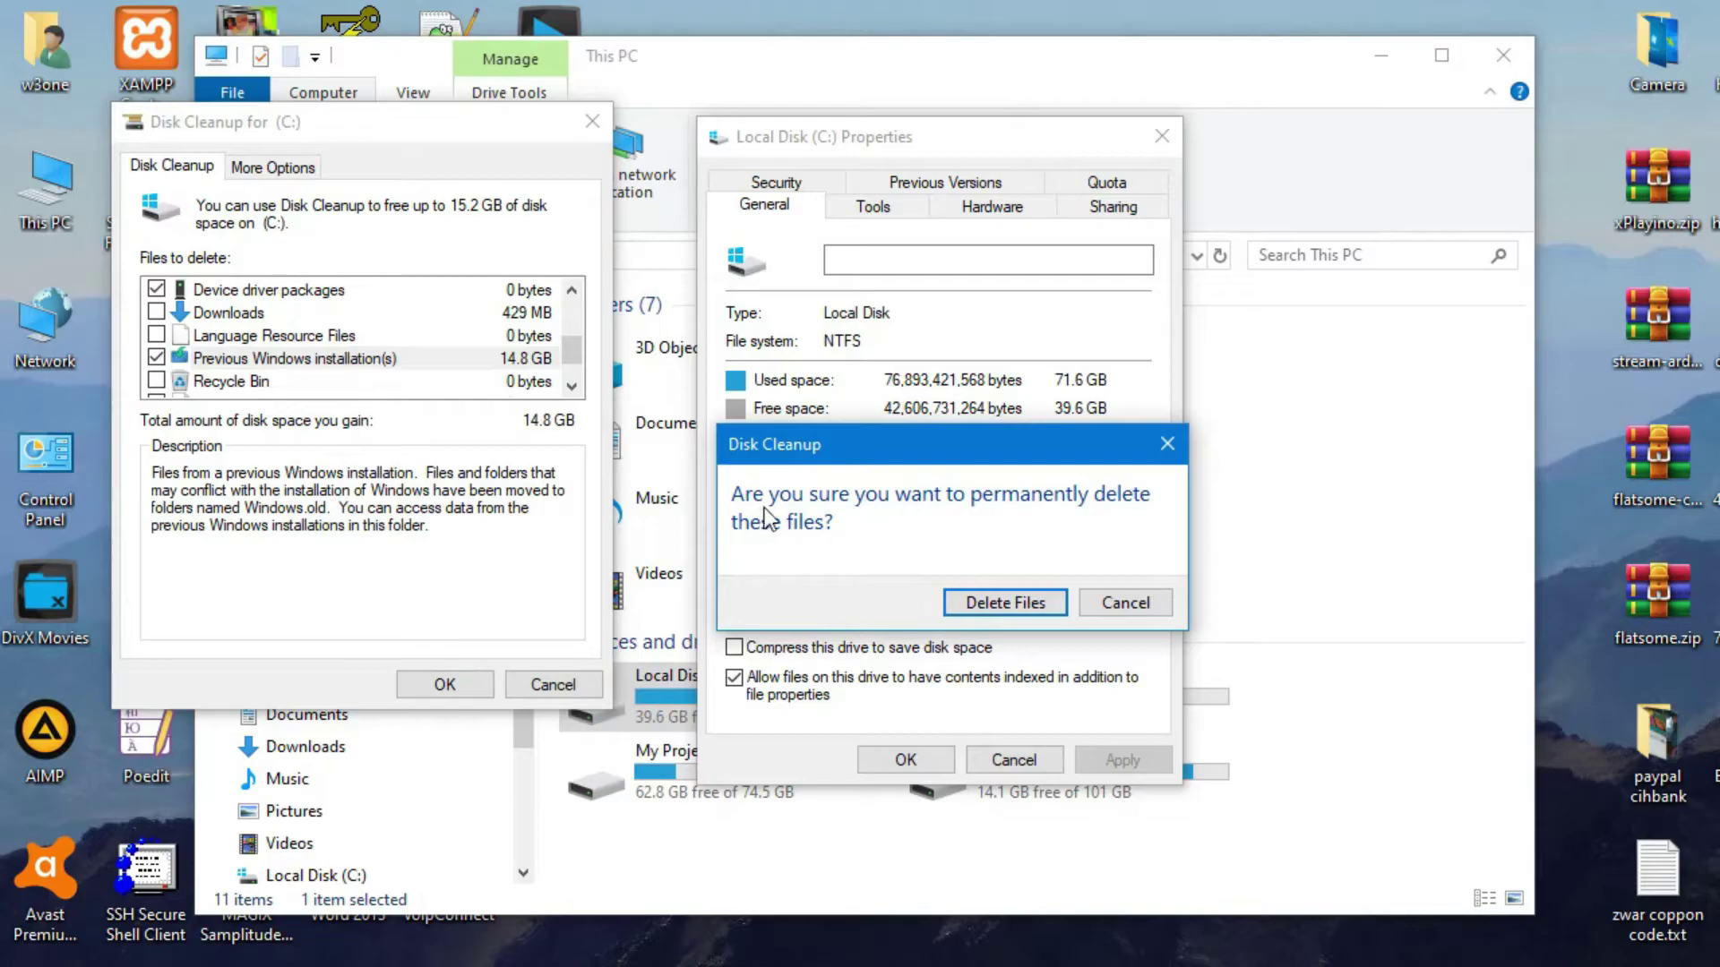
left_click_drag(881, 445, 888, 432)
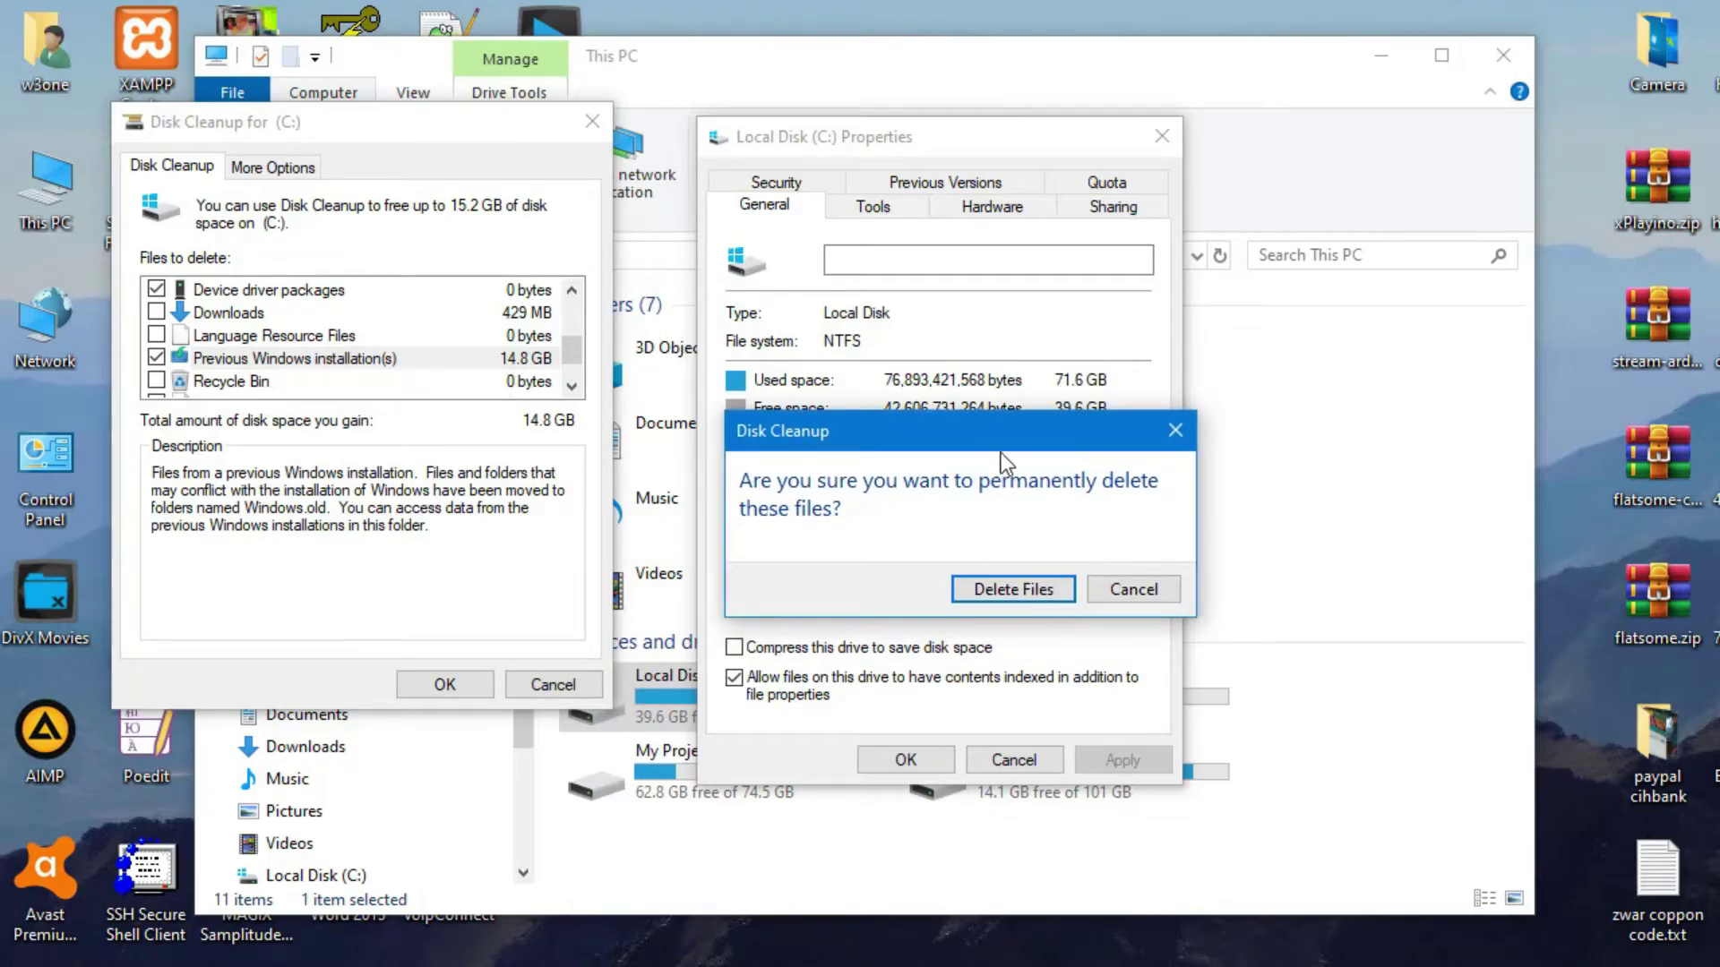
left_click_drag(1010, 435, 1033, 414)
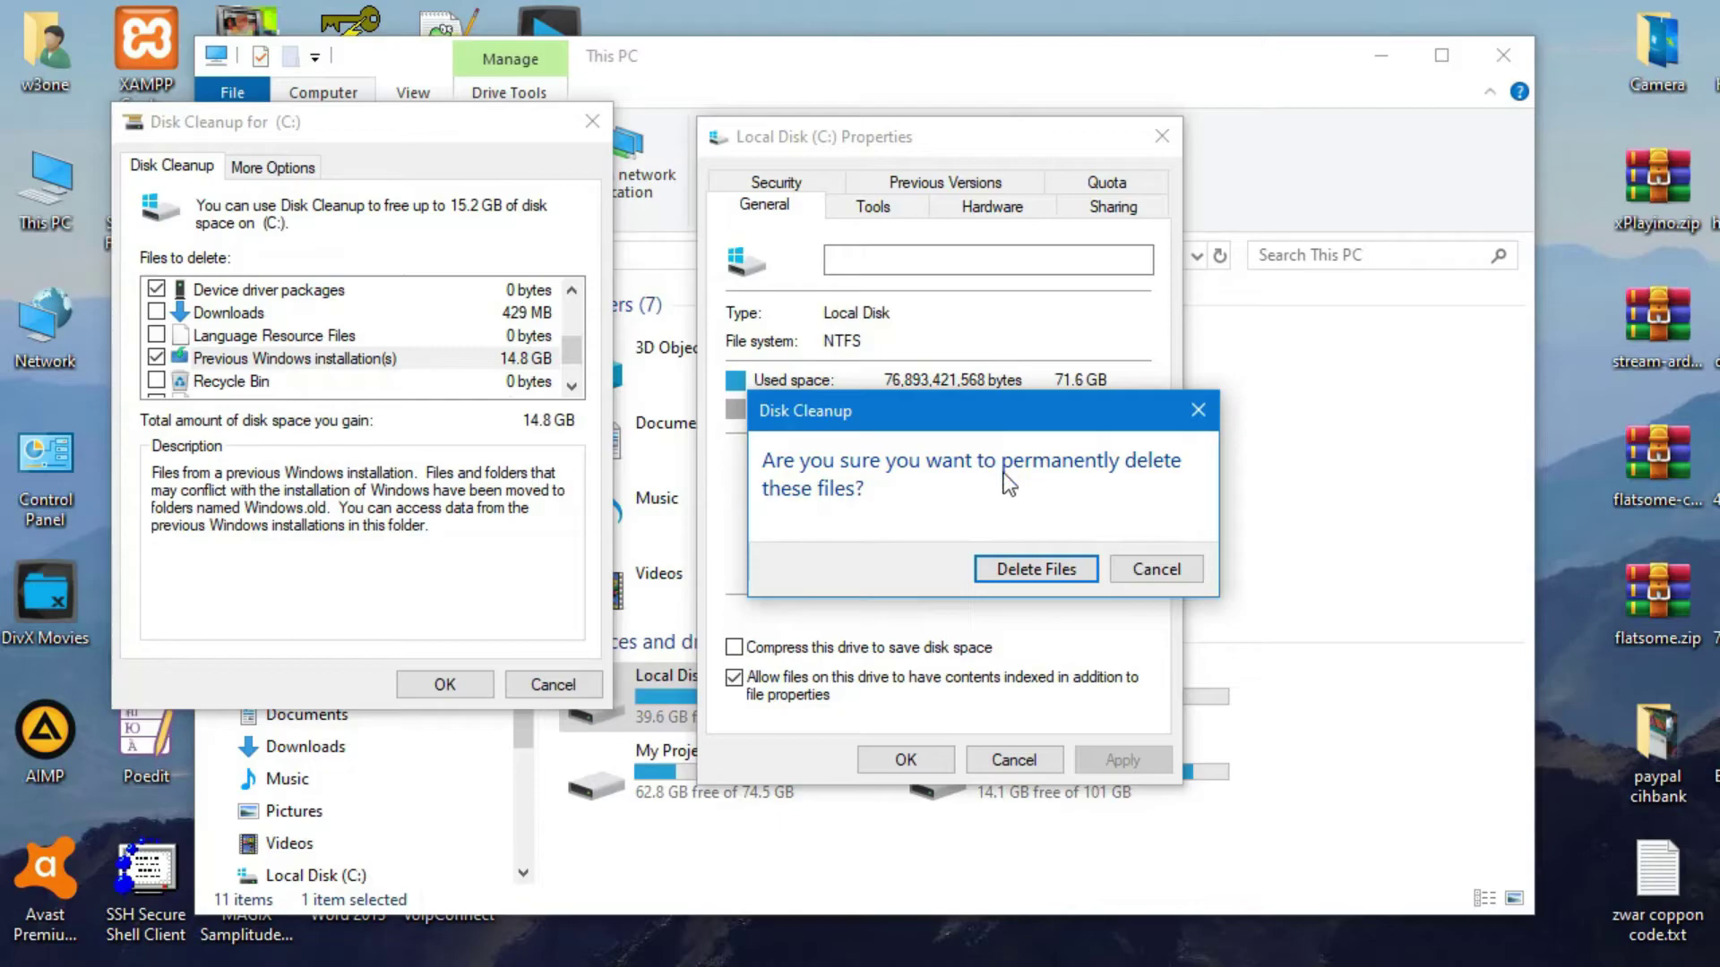
left_click(1028, 572)
left_click_drag(933, 486, 888, 437)
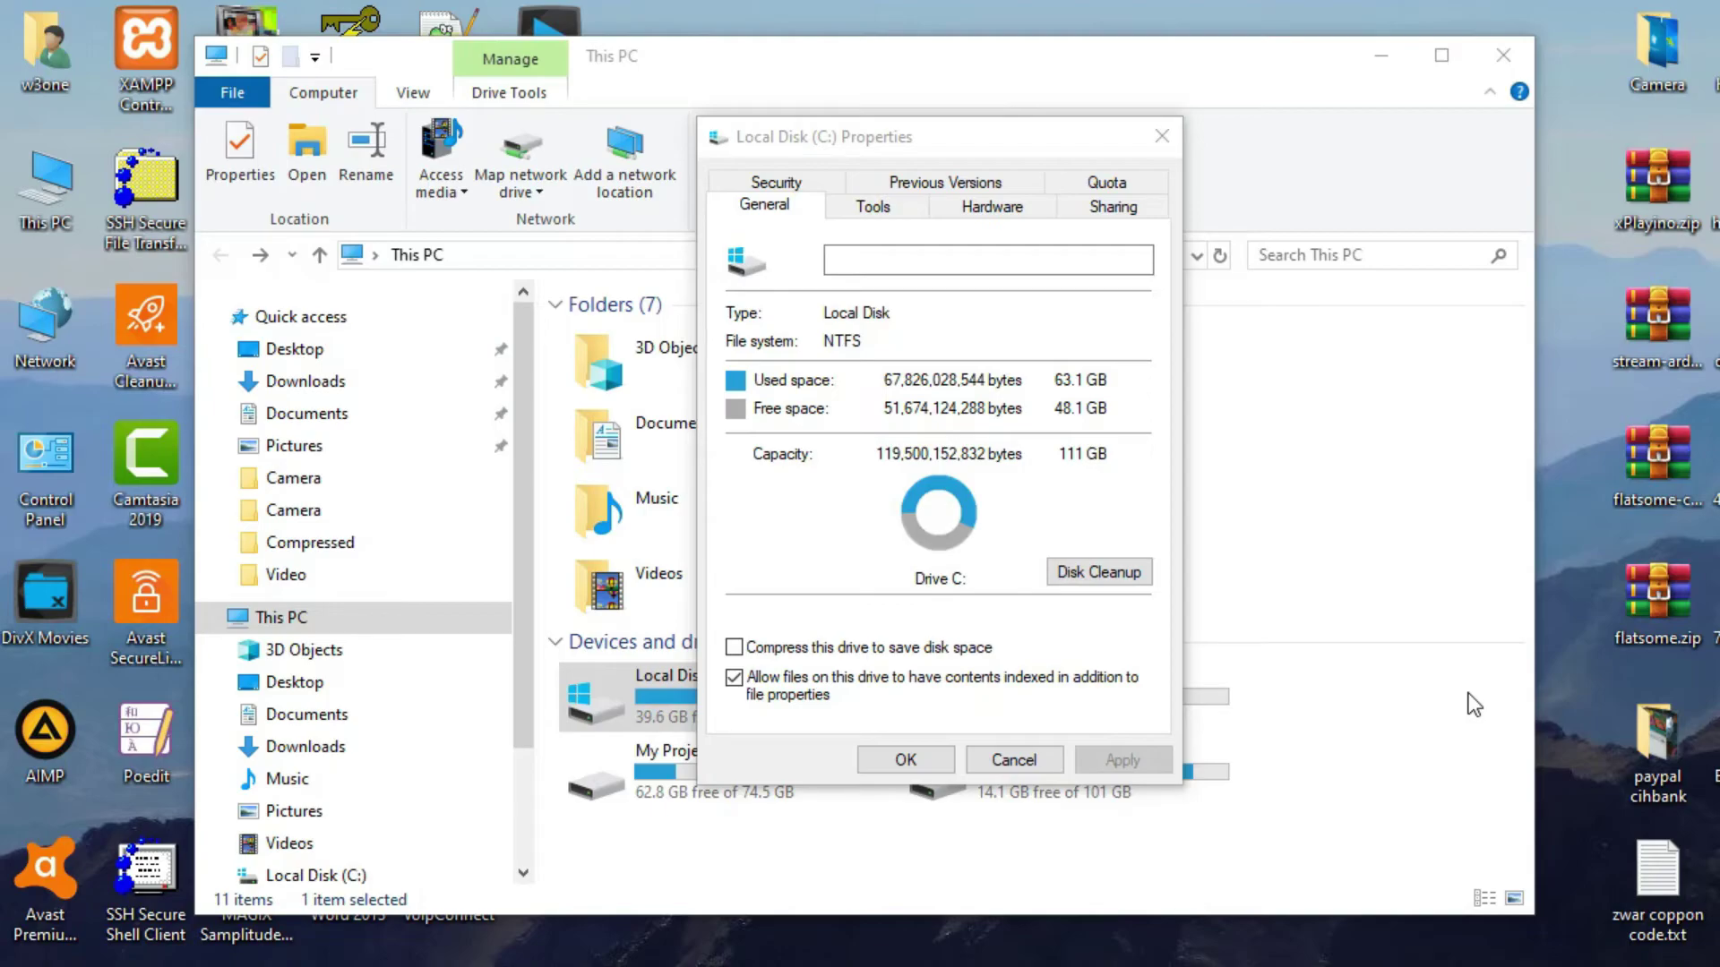
left_click(921, 759)
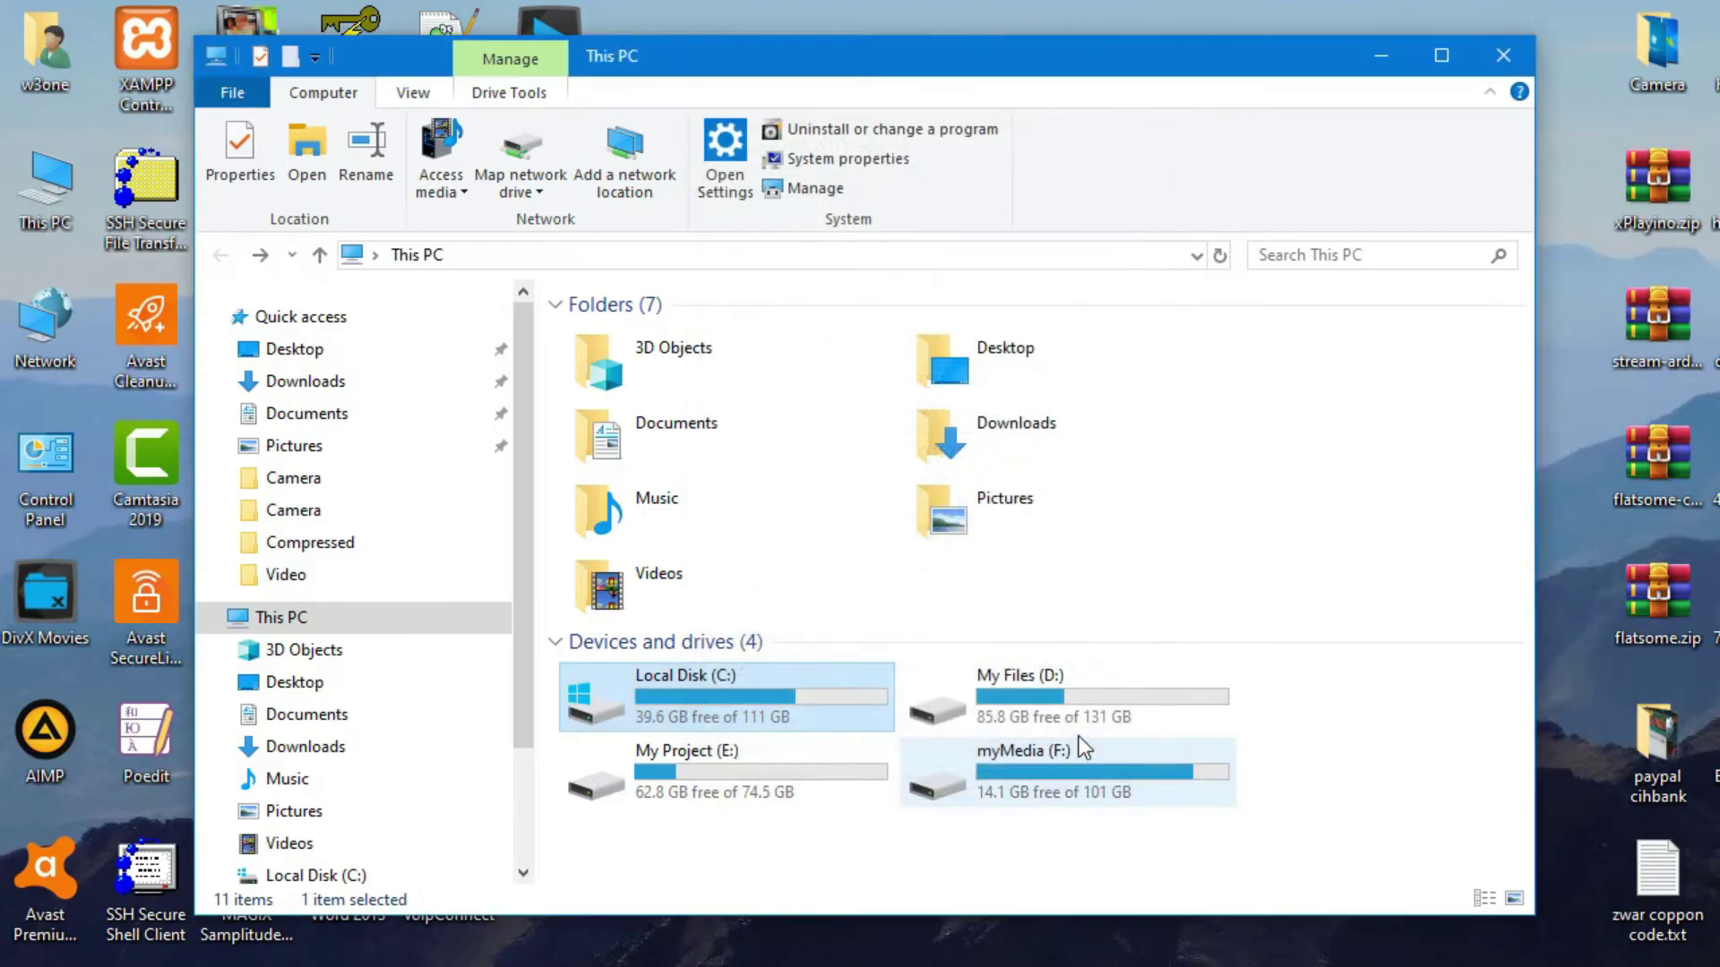
Open Local Disk (C:) again and check its root for the Windows.old folder.
double_click(756, 711)
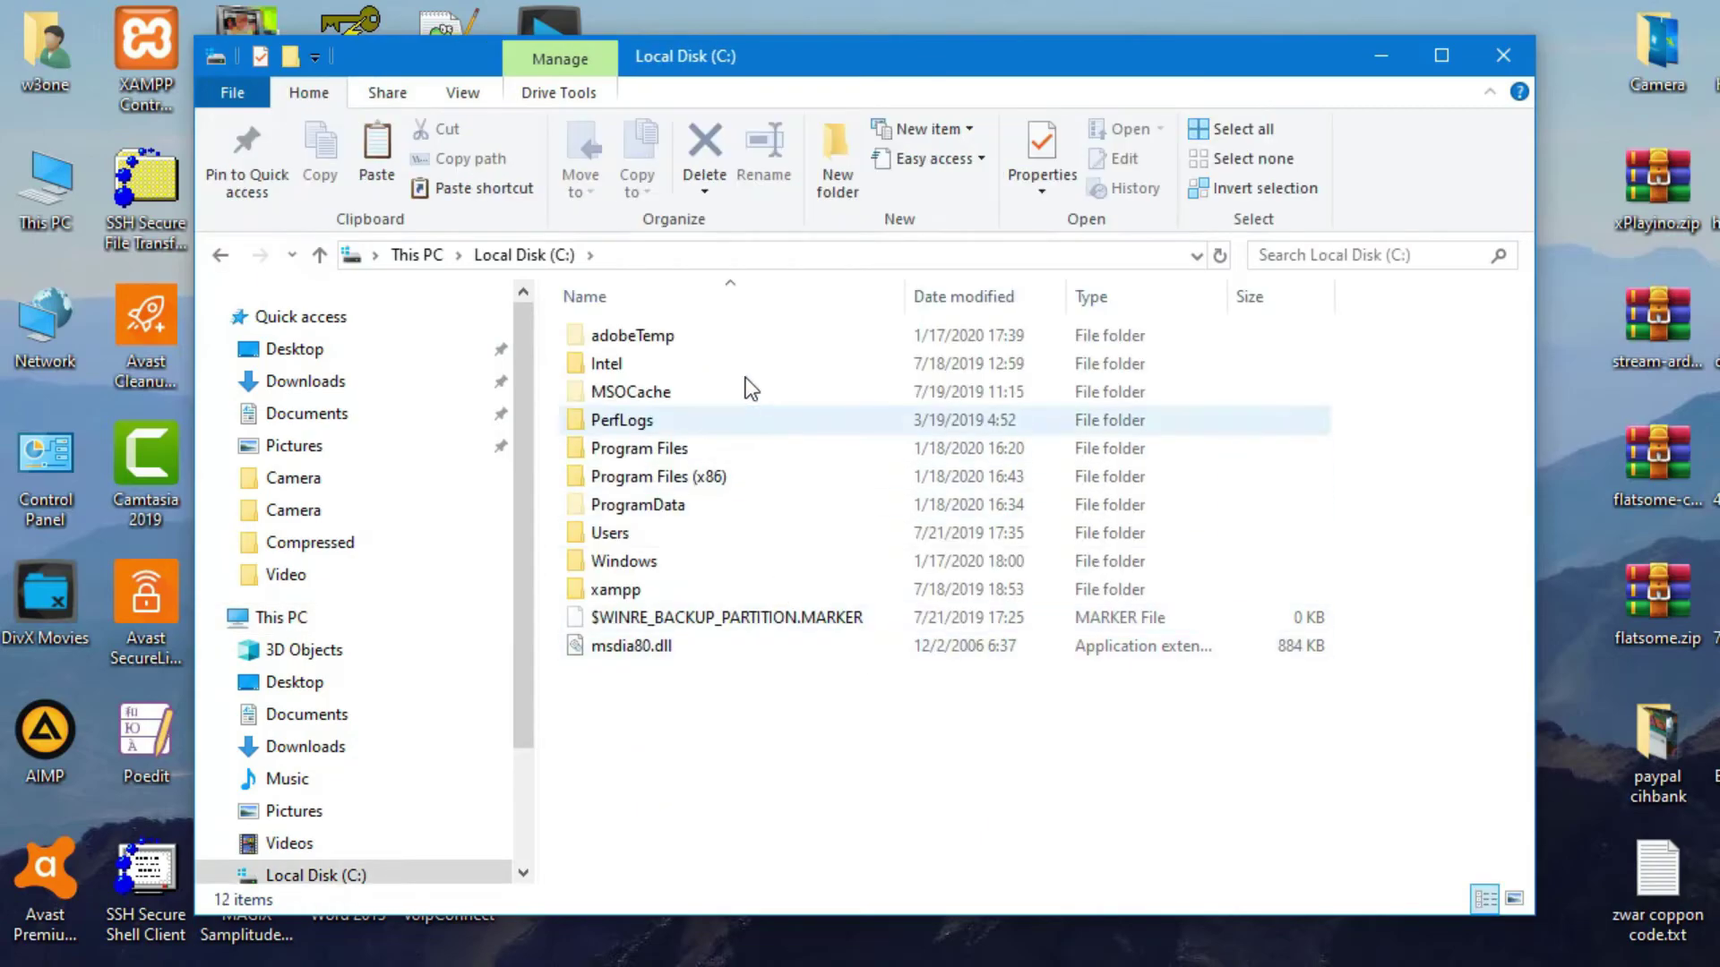
left_click(663, 567)
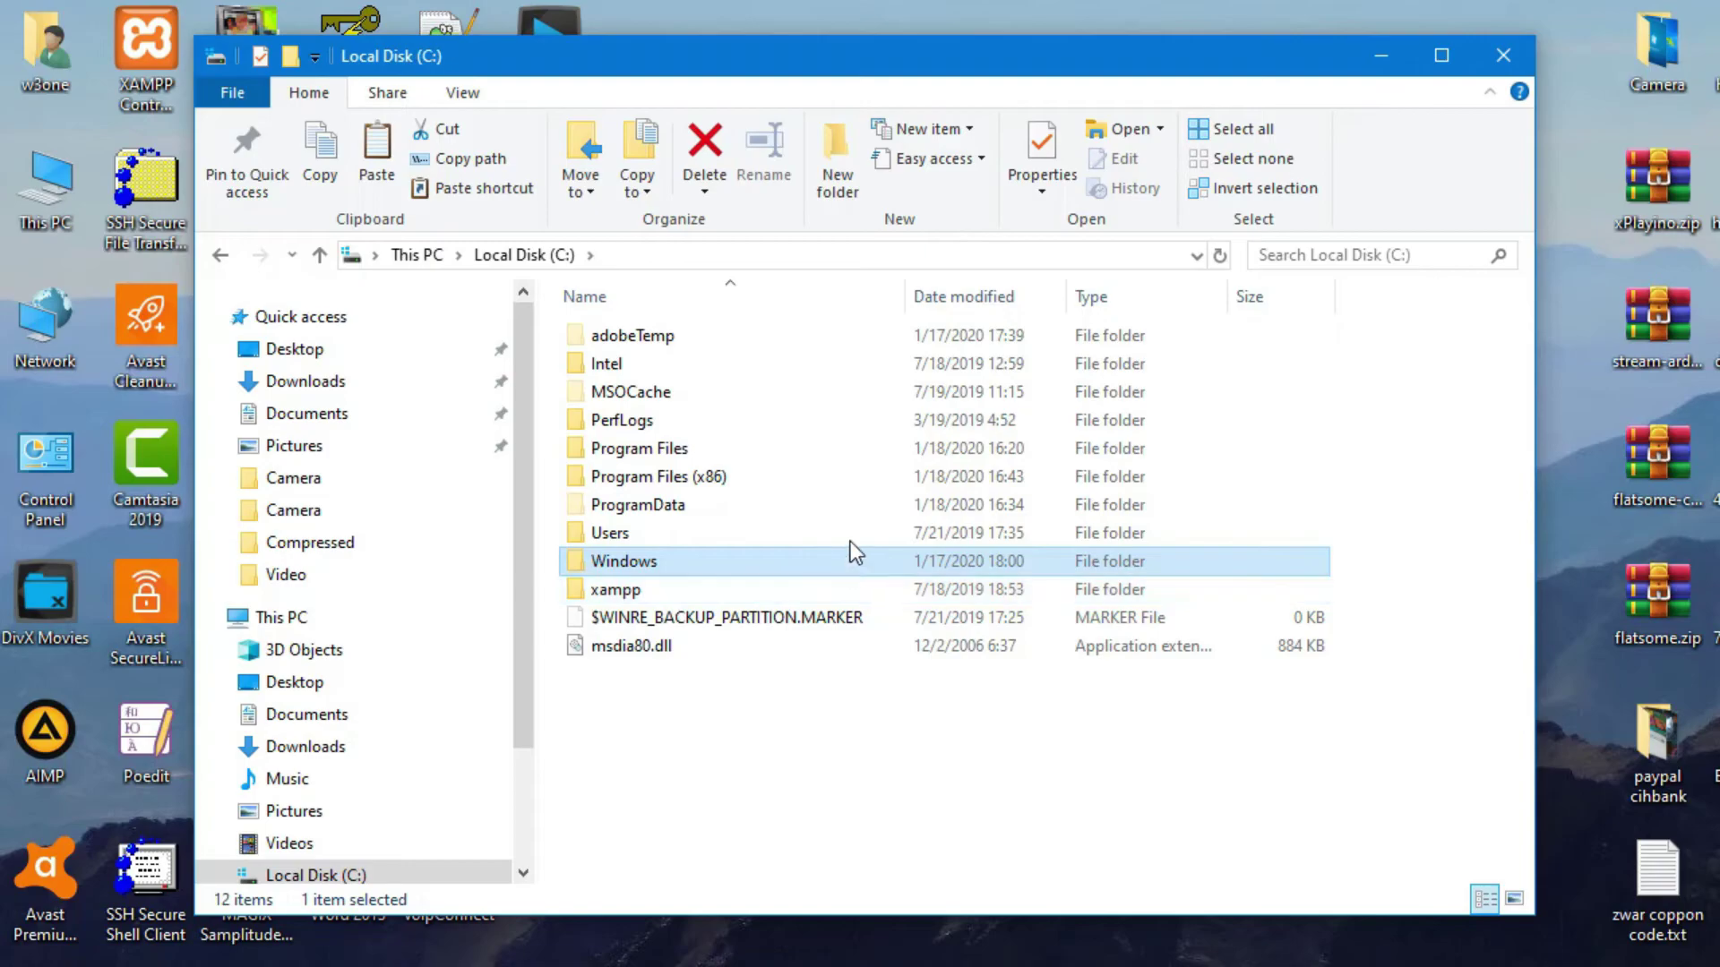
left_click(699, 782)
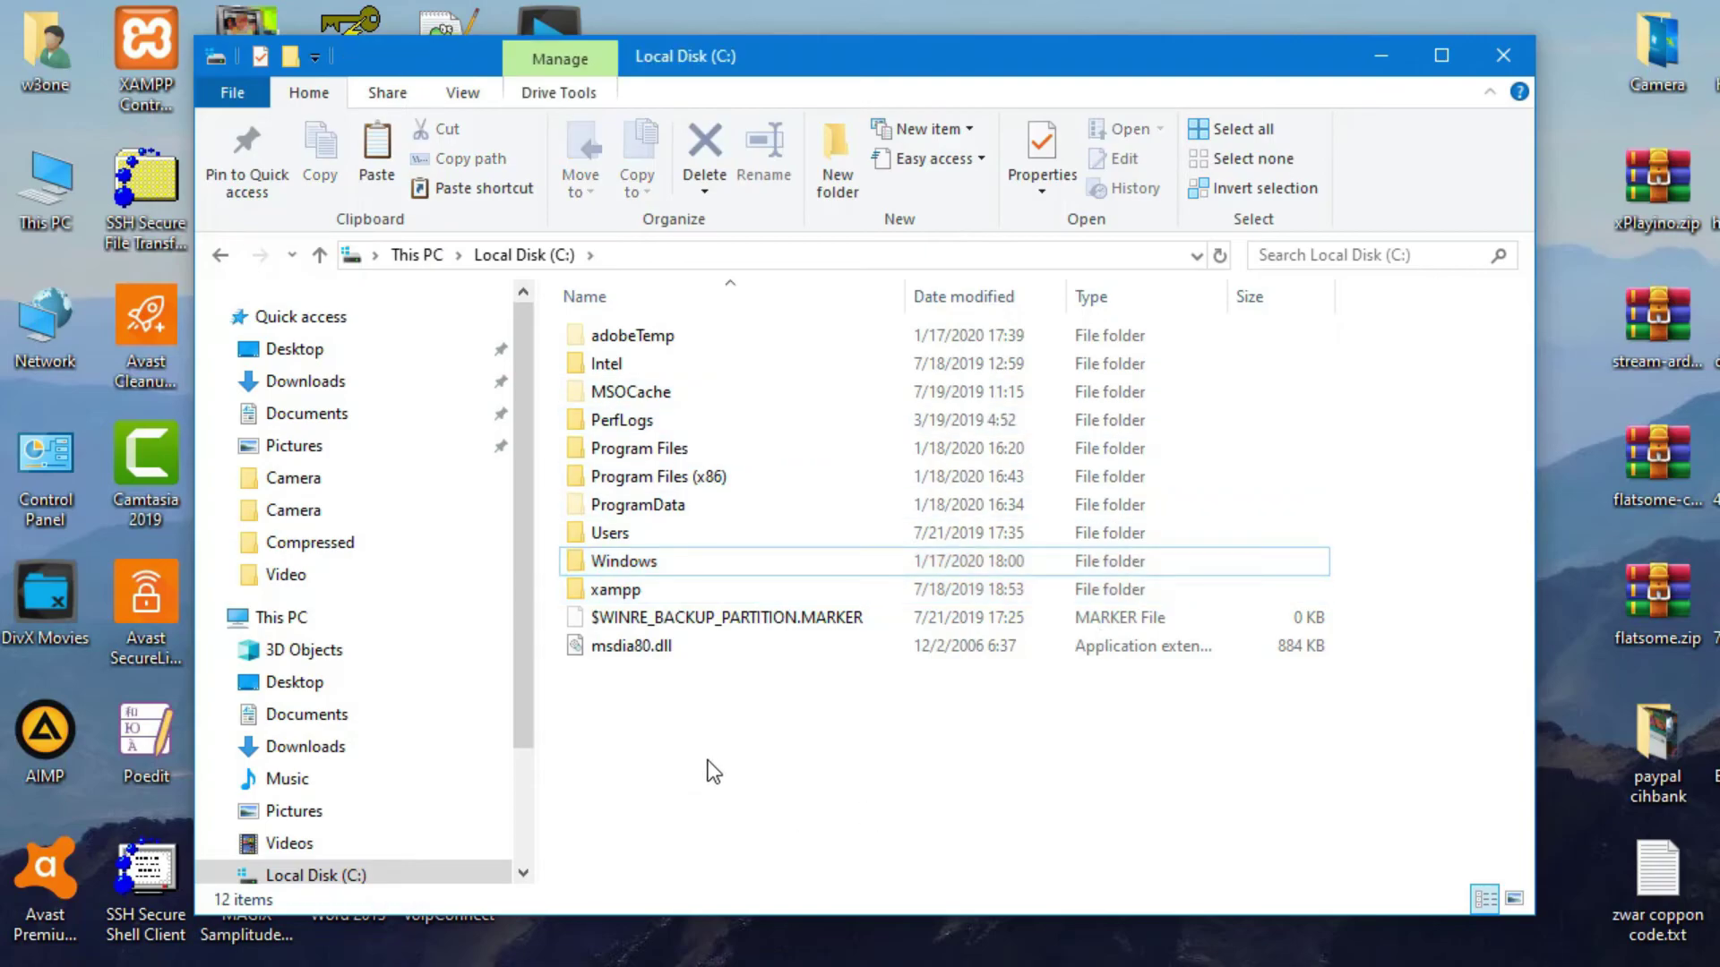